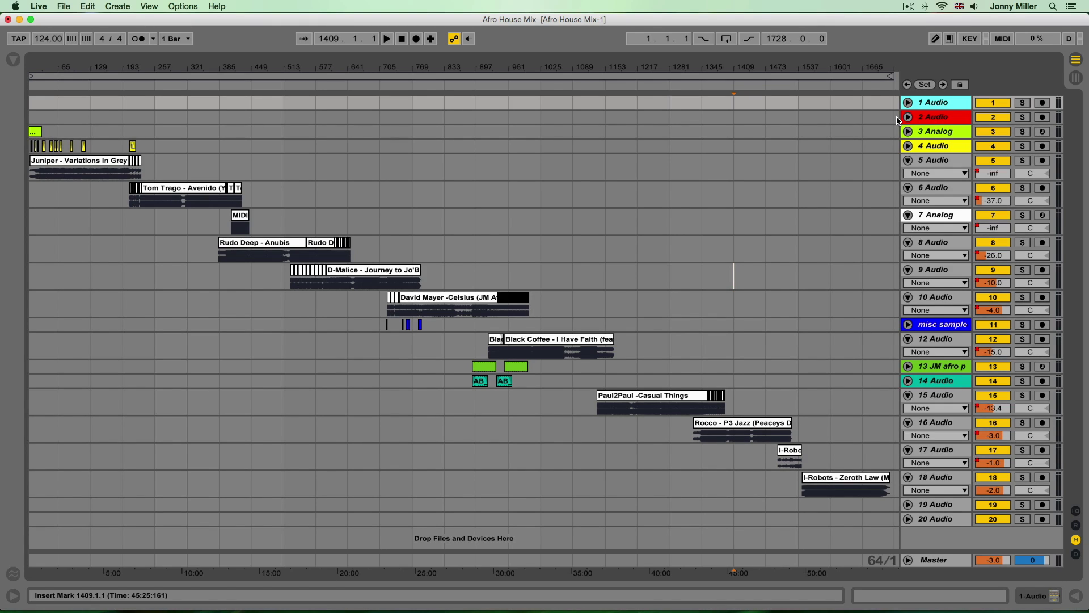
Step: Switch to Session View, hide the Detail View, and open the Jimpster 'Can't Stop Loving' clip
key(Tab)
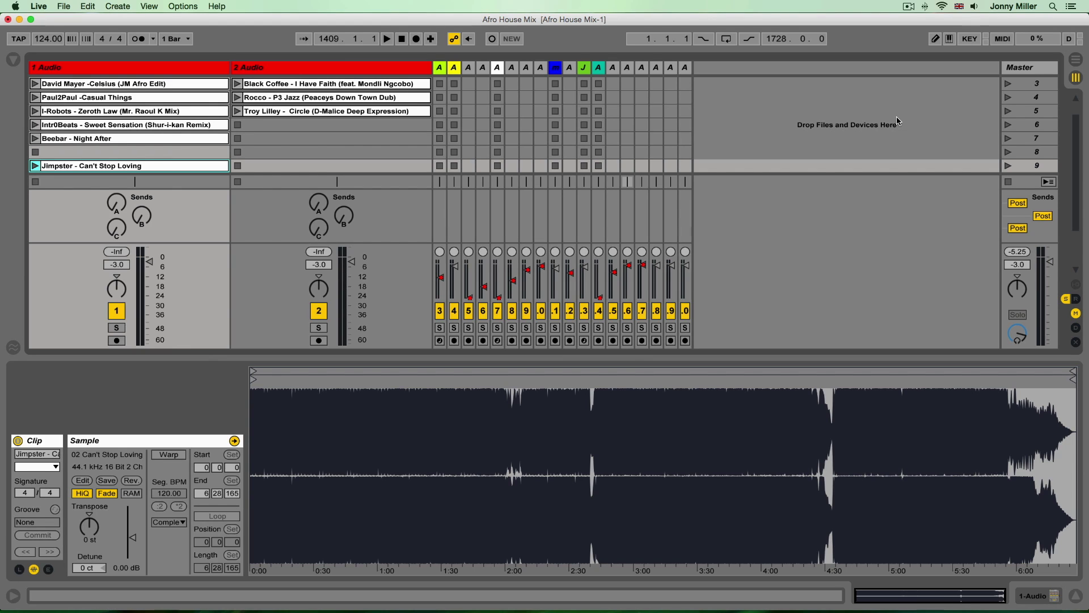
key(super+alt+l)
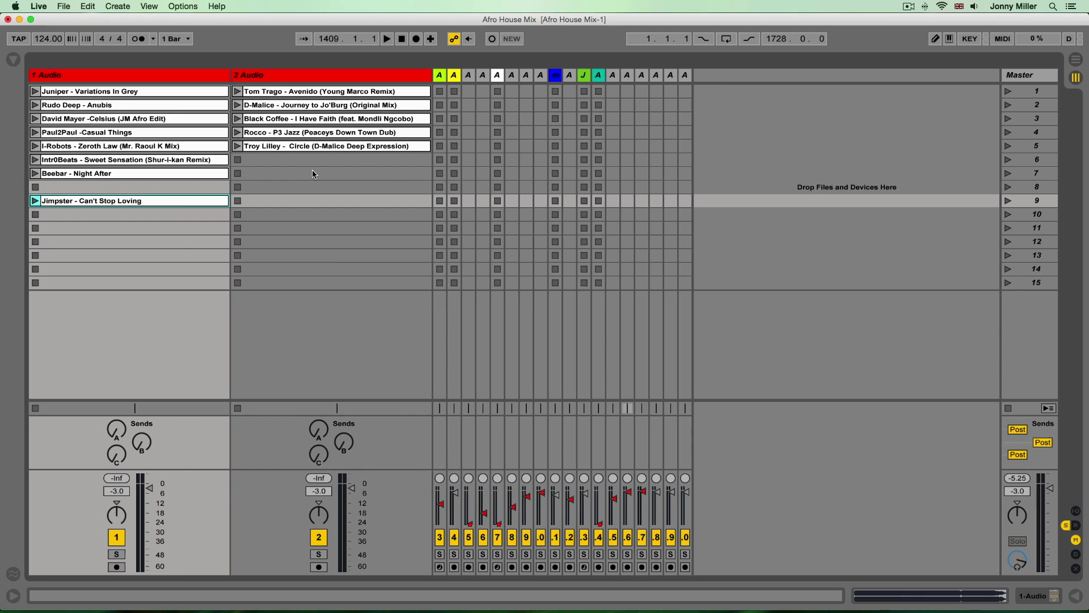
double_click(159, 202)
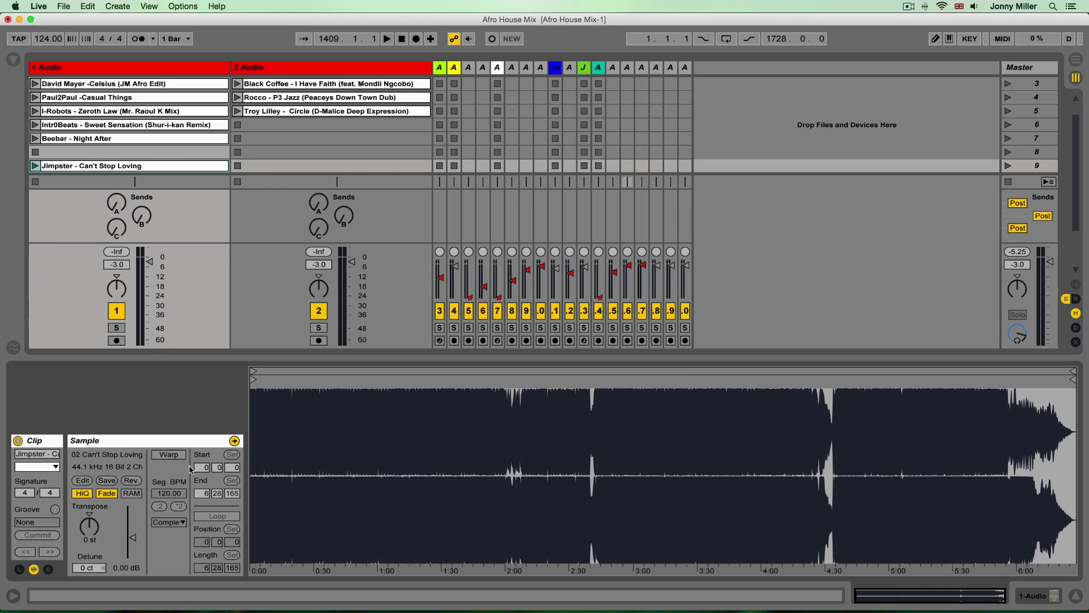
Step: Turn on warping for the Jimpster clip and inspect the silence before its first kick
click(169, 456)
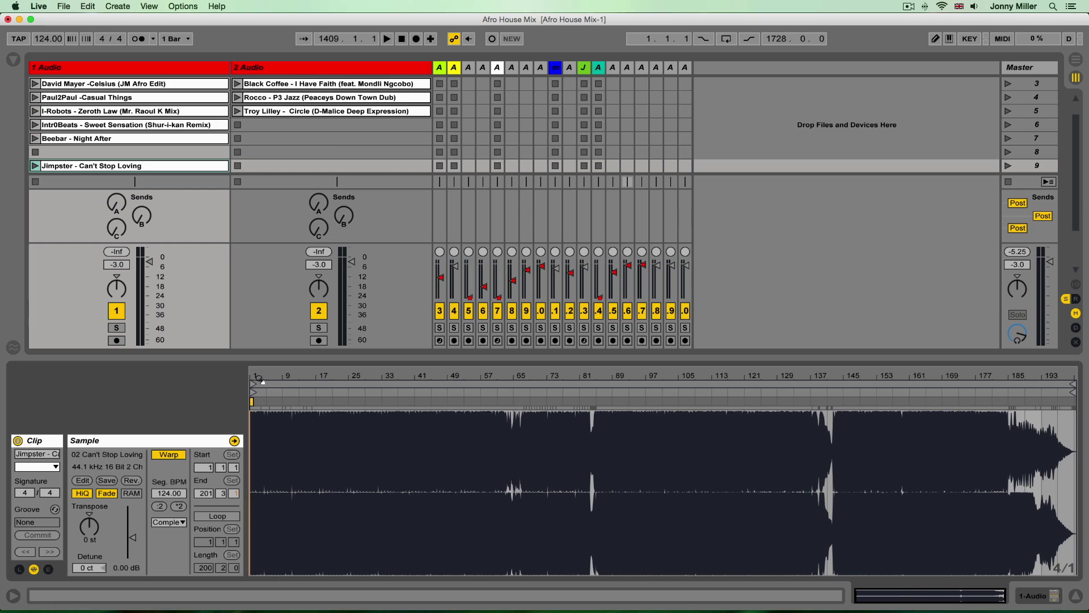
drag(257, 375, 257, 510)
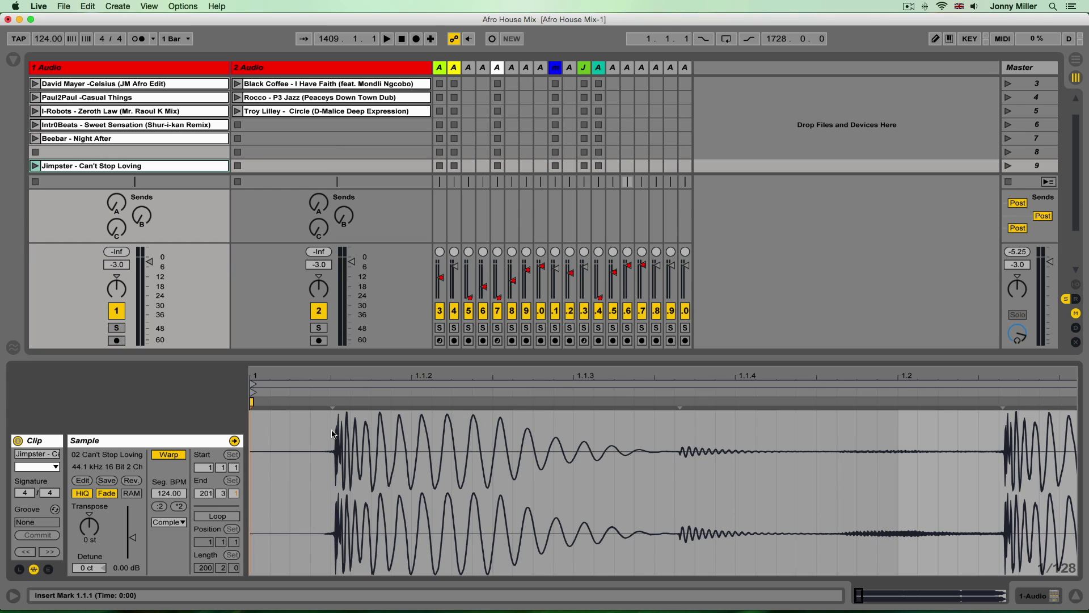
drag(332, 434, 254, 434)
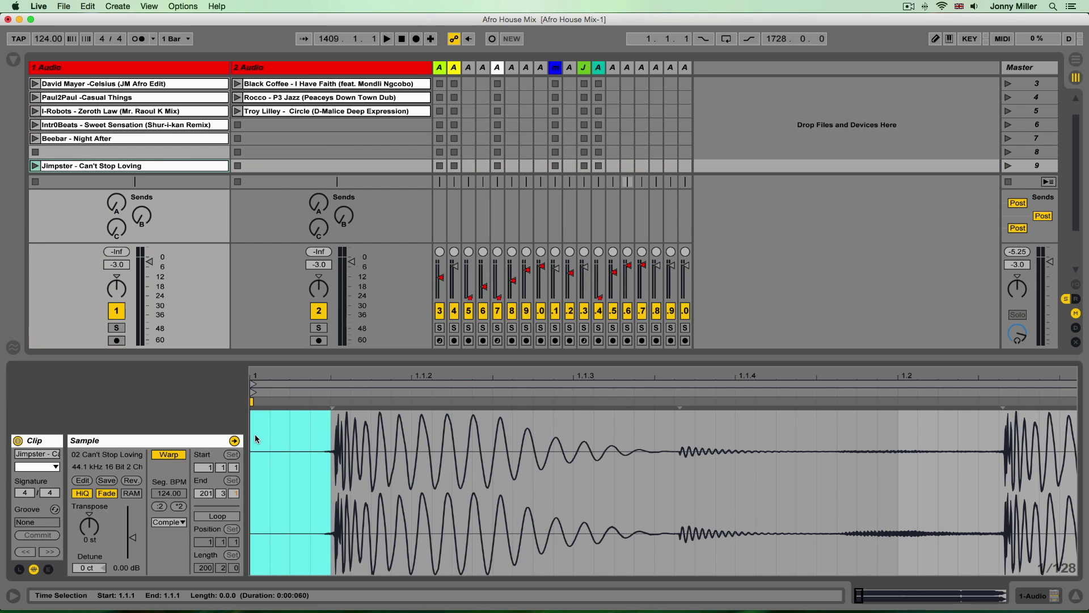
click(344, 451)
Step: Zoom out to two bars of kicks, adding and undoing a trial warp marker
key(minus)
key(minus)
key(minus)
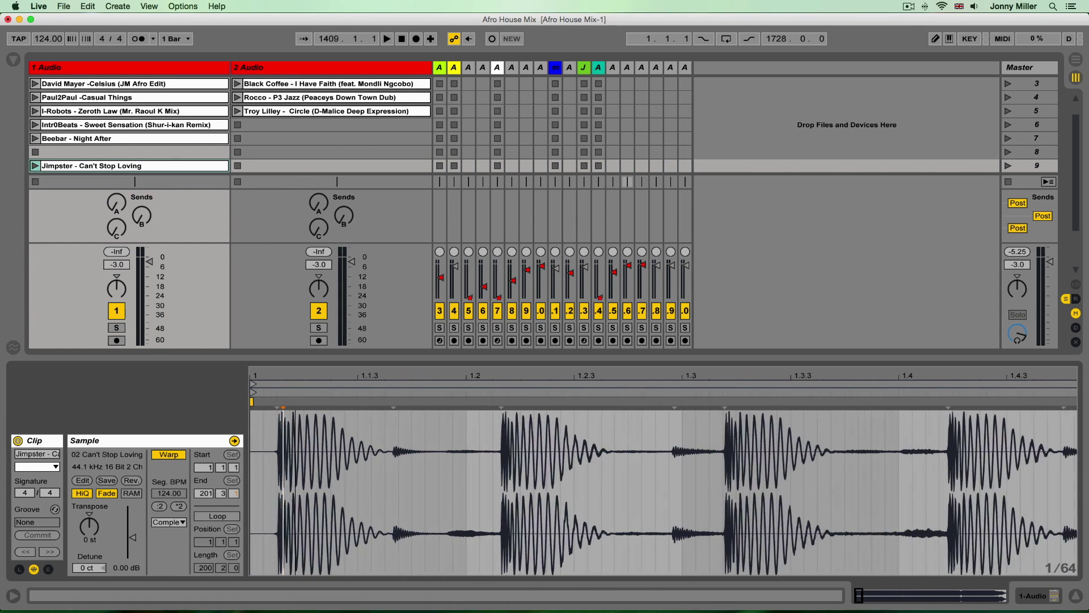
key(minus)
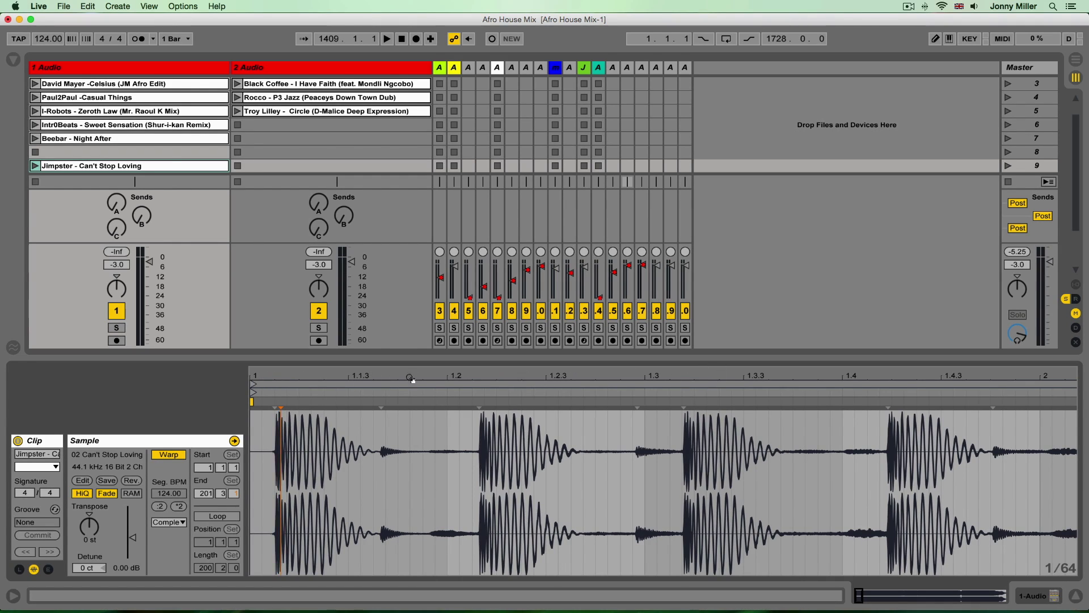
drag(289, 374, 289, 335)
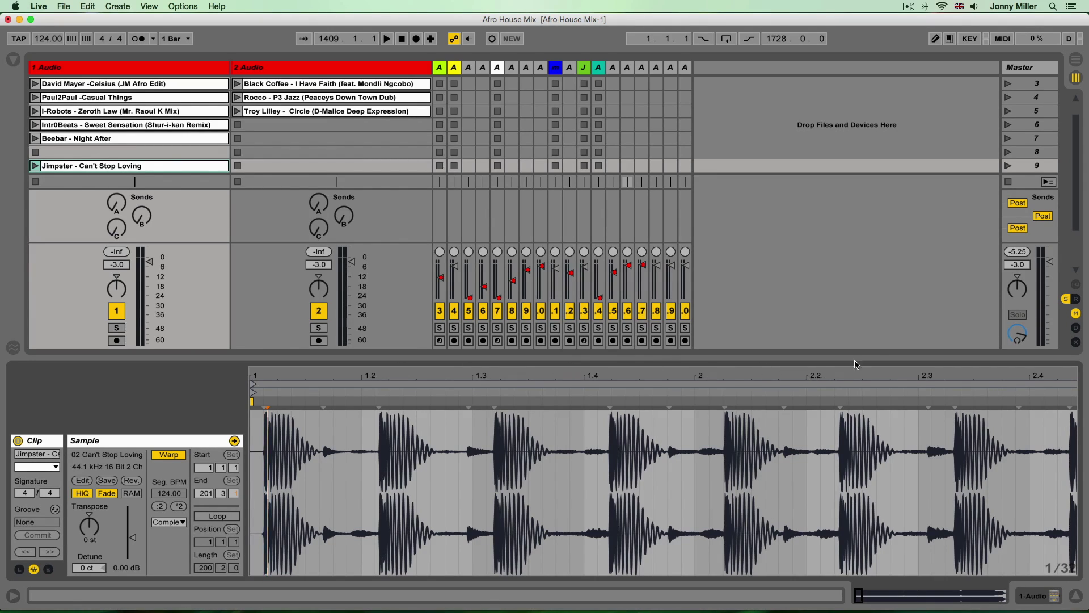
double_click(840, 402)
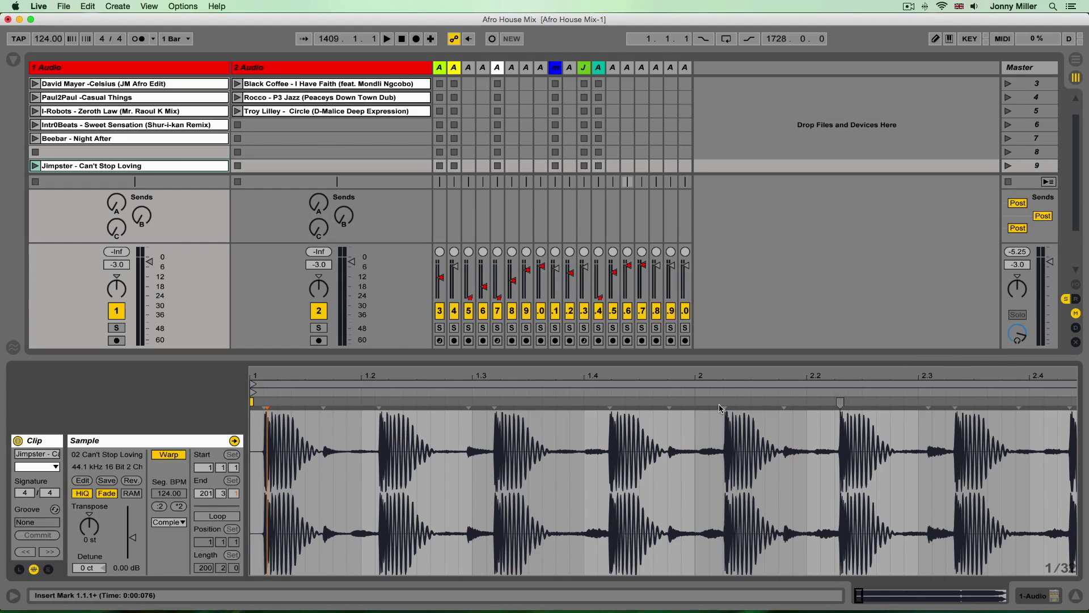
key(super+z)
Step: Set a Fixed 1/4 grid, check the first three beats against the kicks, and solo track 1
right_click(442, 429)
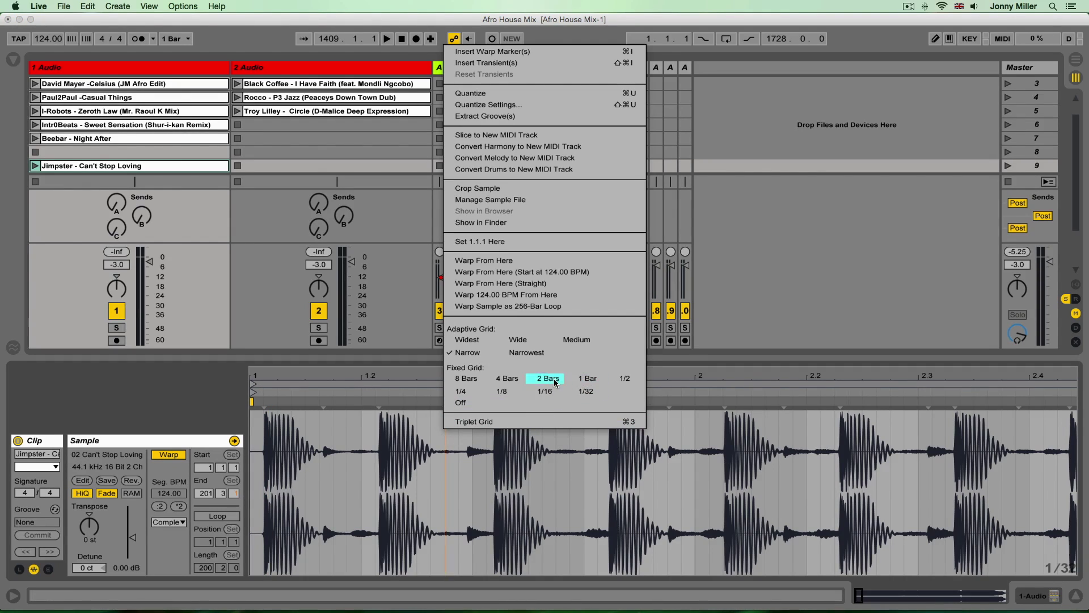
click(470, 390)
drag(366, 449, 244, 445)
drag(434, 432, 366, 440)
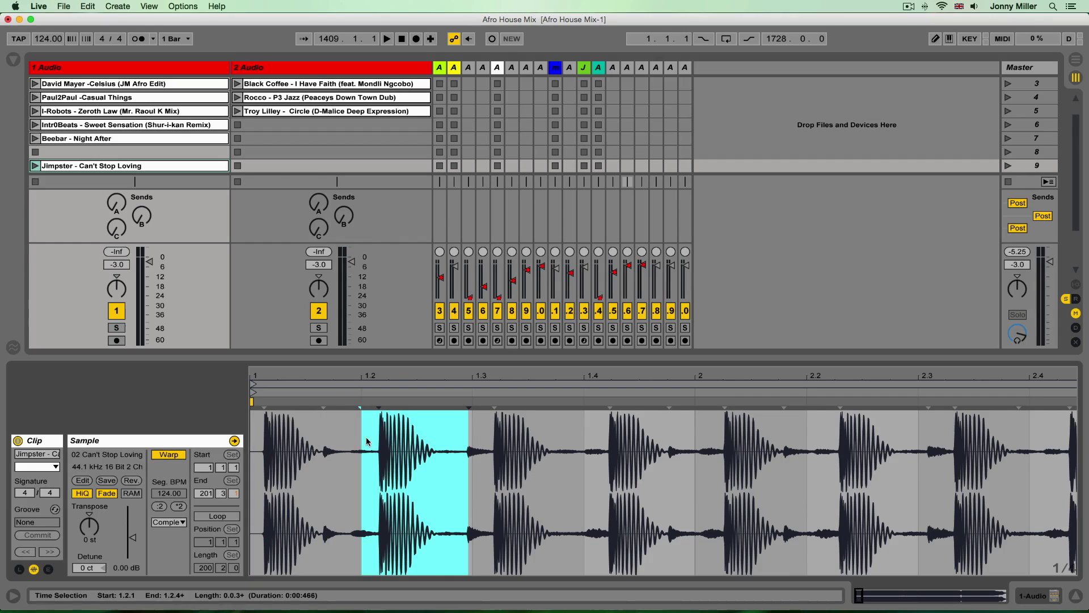
drag(564, 430, 474, 441)
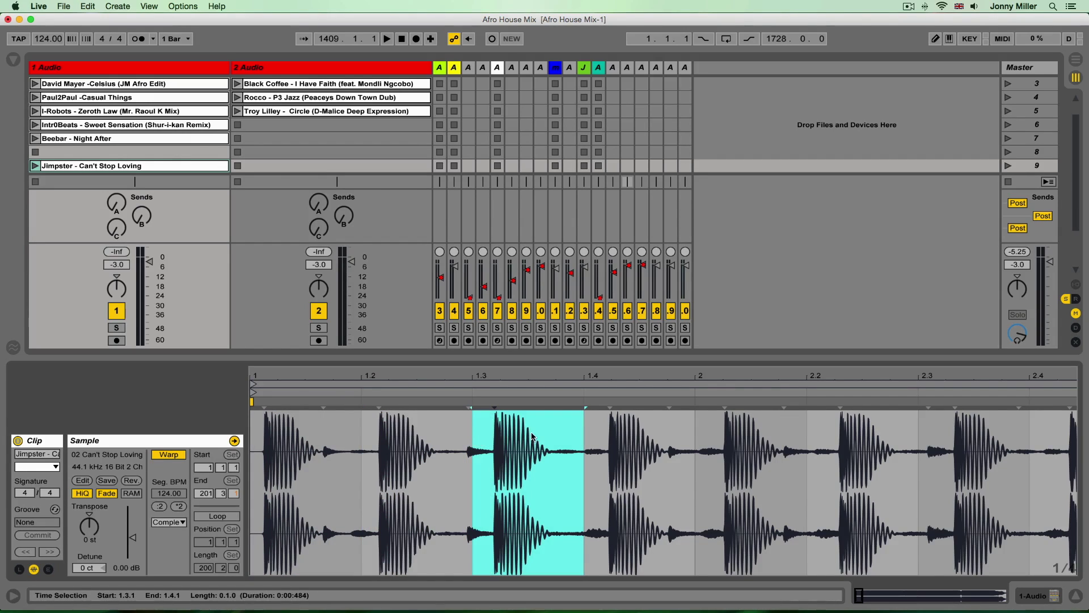
key(Right)
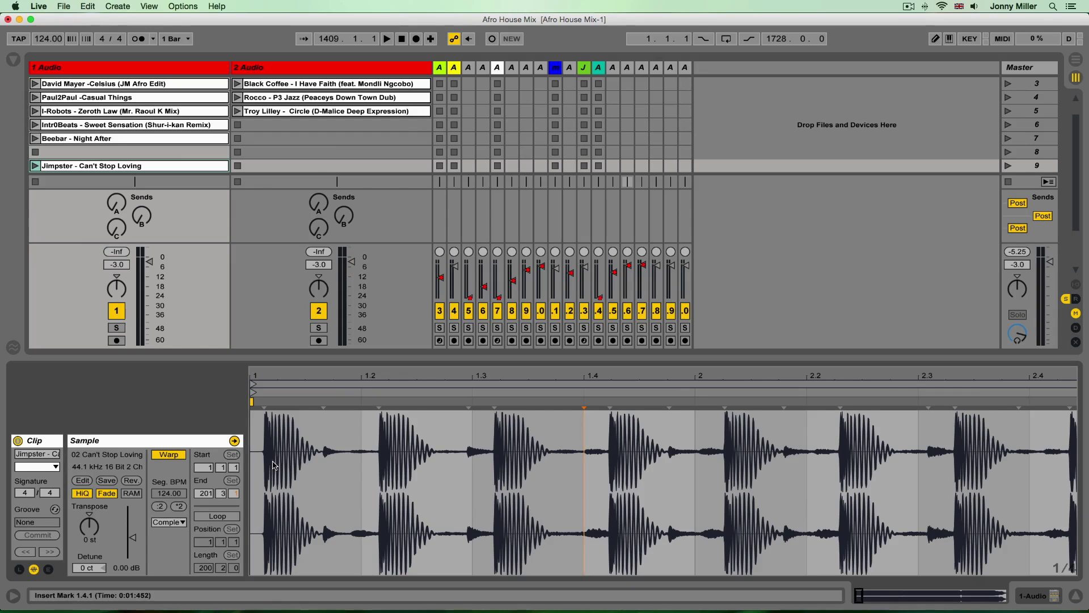
click(117, 328)
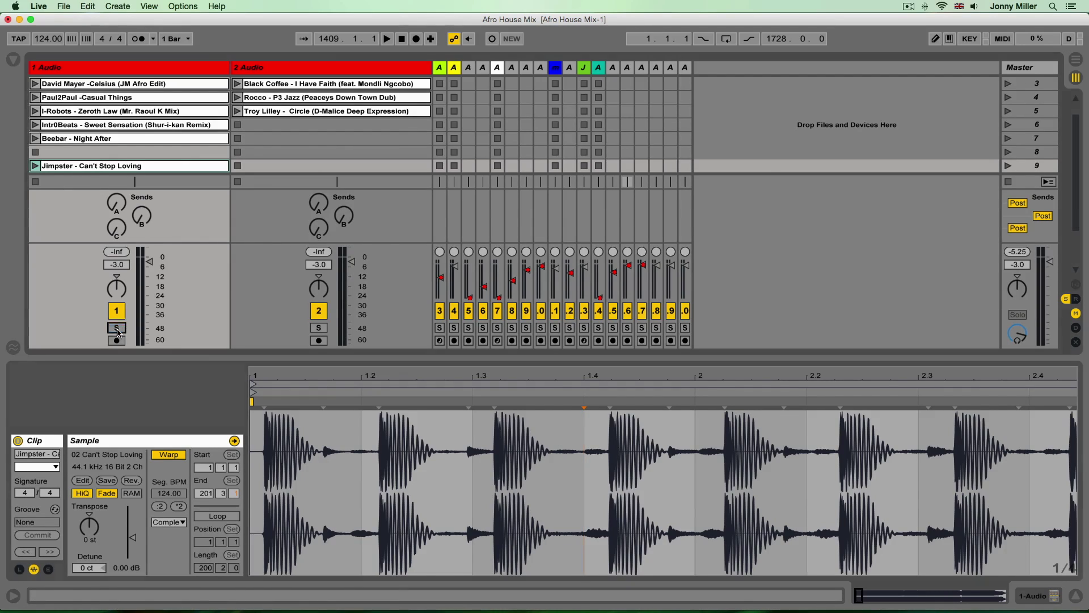
Step: Briefly play the clip, then zoom into the opening and select spans around the first kick
click(34, 166)
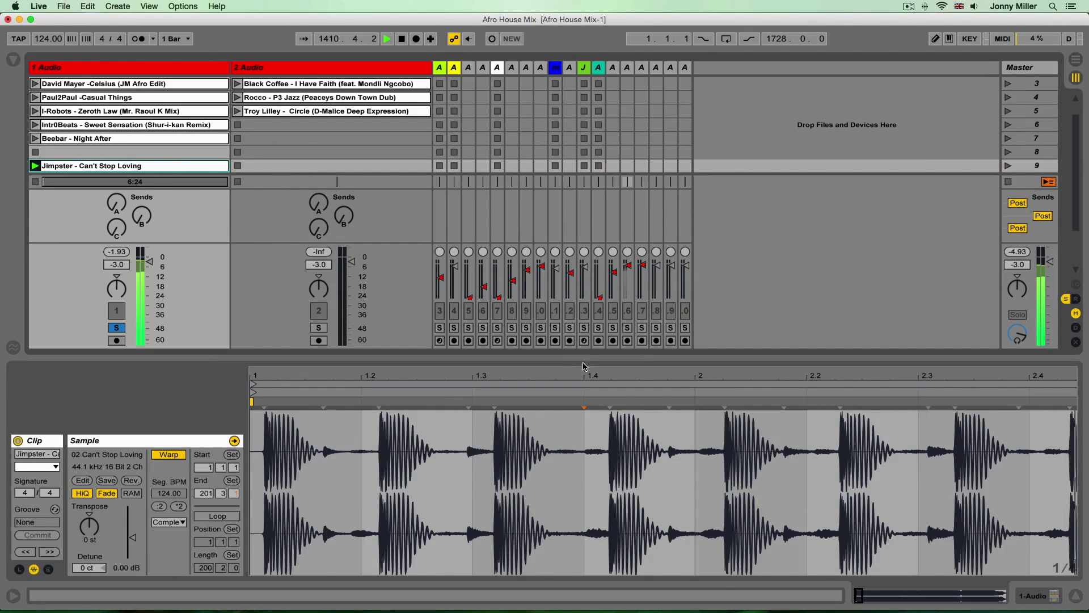
drag(584, 366, 378, 375)
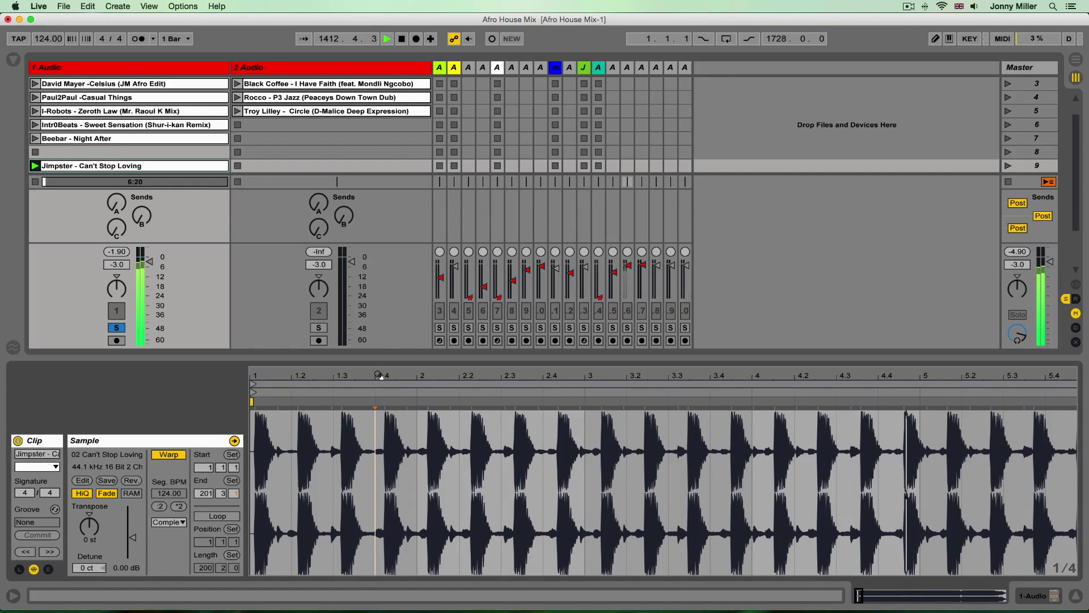
key(space)
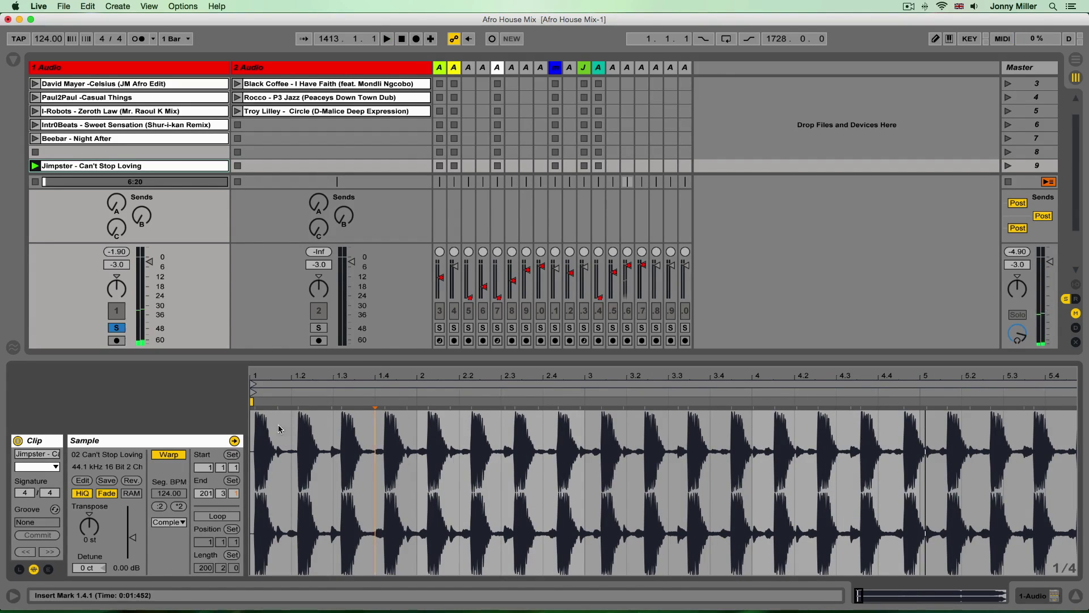
drag(260, 375, 295, 434)
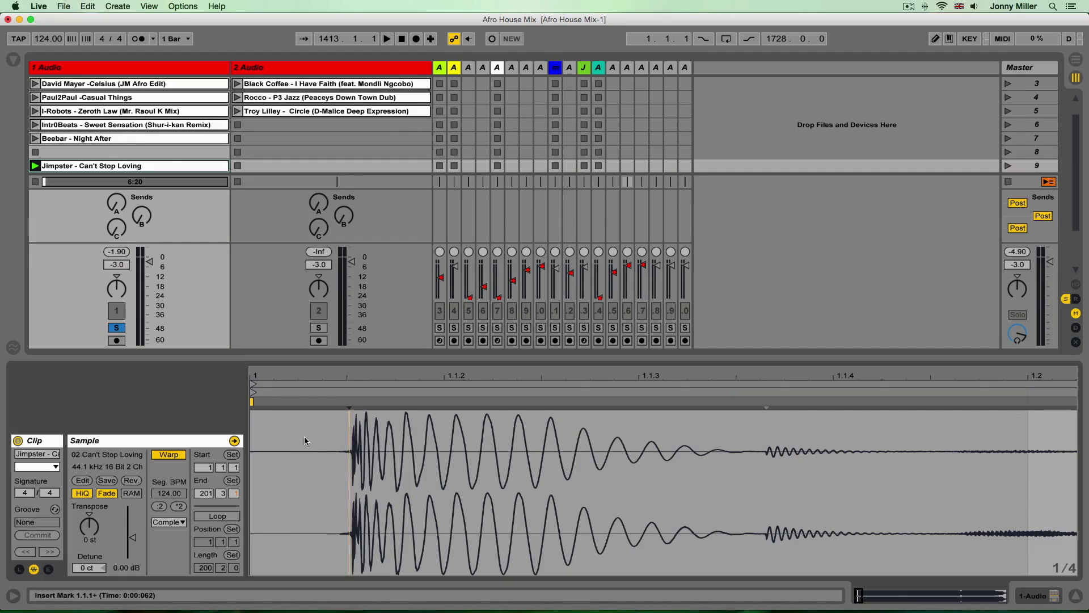
shift+click(293, 437)
click(349, 444)
shift+click(556, 432)
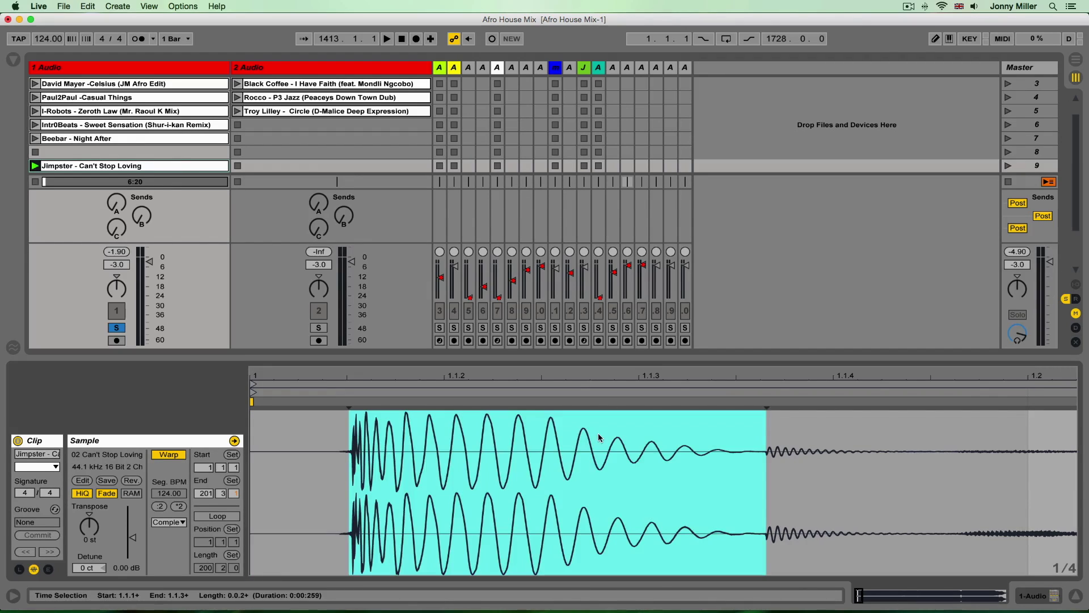
click(375, 442)
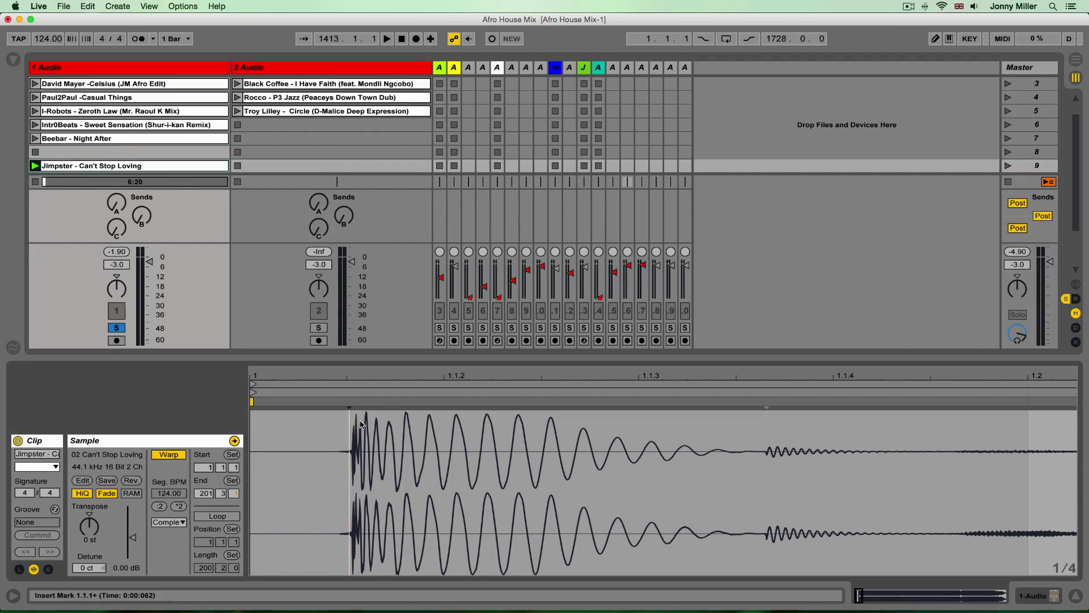
Step: Zoom in closely on the first kick's onset and place a warp marker there
drag(381, 375, 309, 372)
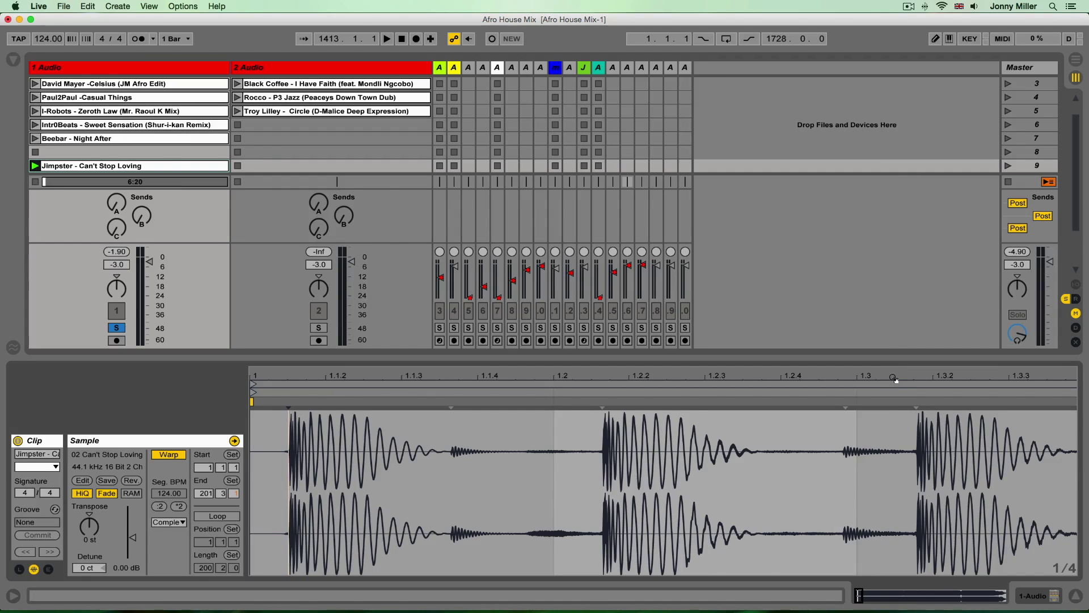
drag(893, 377, 893, 360)
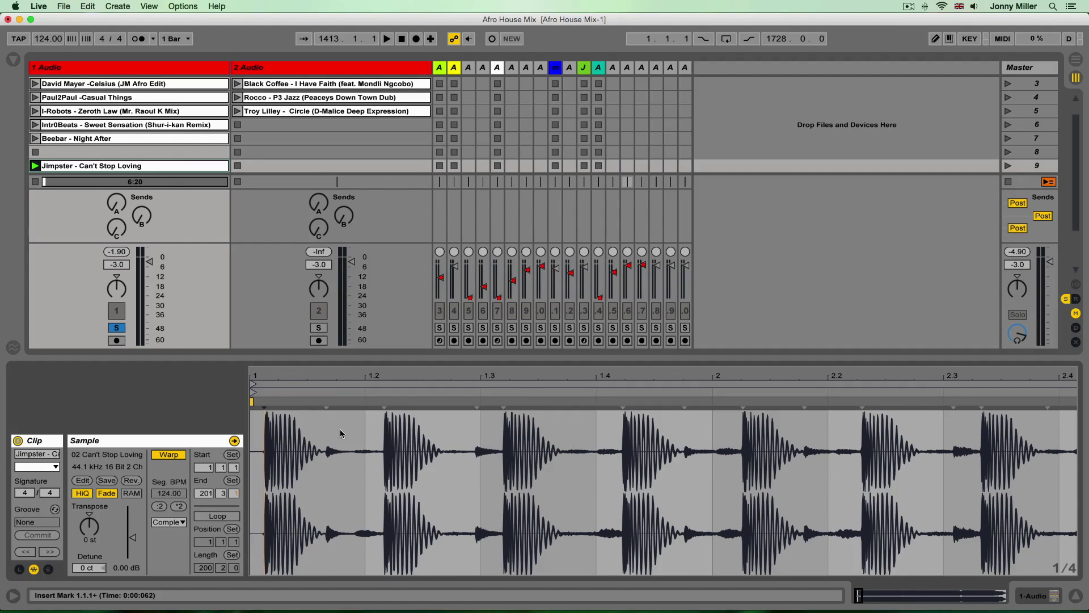
drag(281, 380, 281, 414)
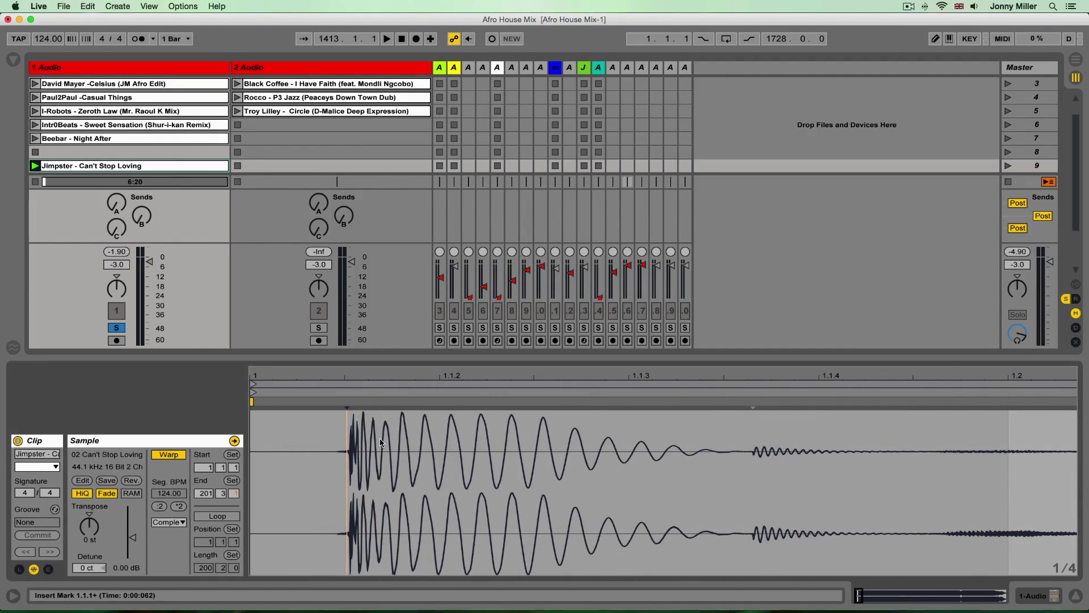
drag(338, 377, 338, 423)
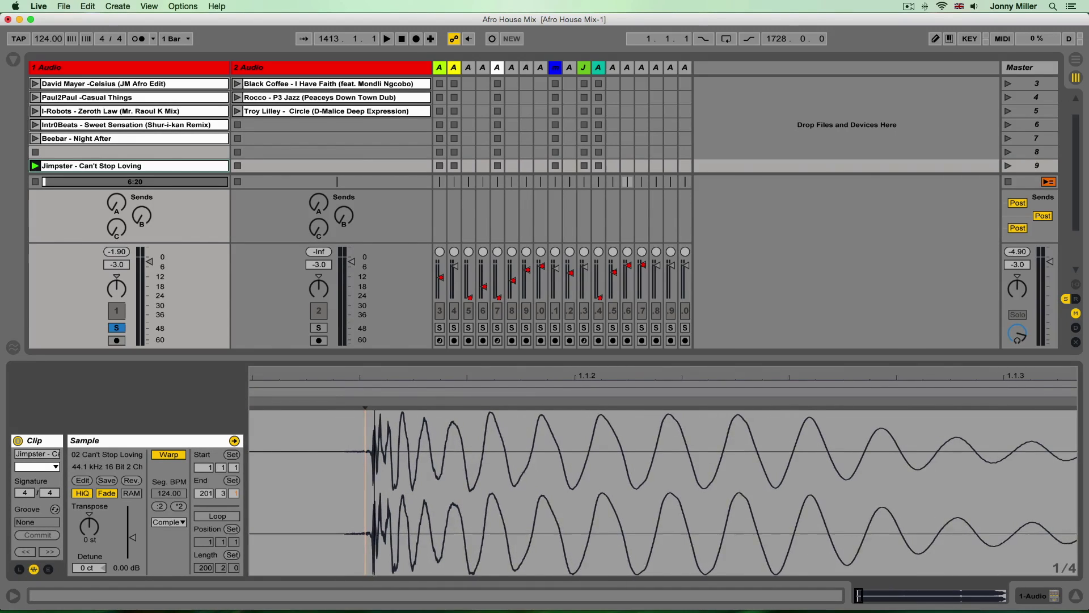
drag(410, 374, 516, 377)
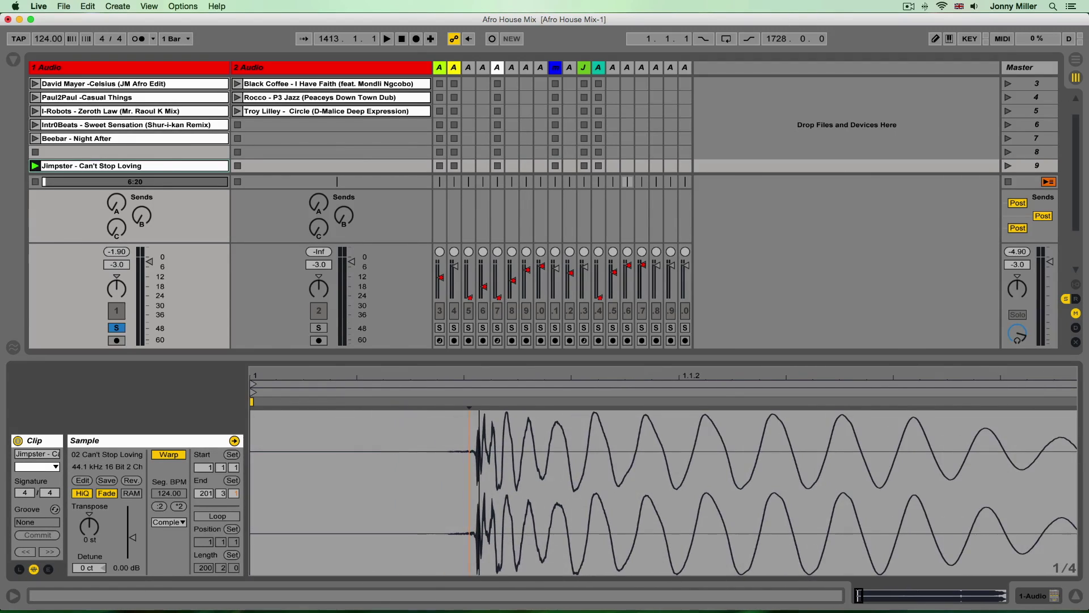
double_click(468, 402)
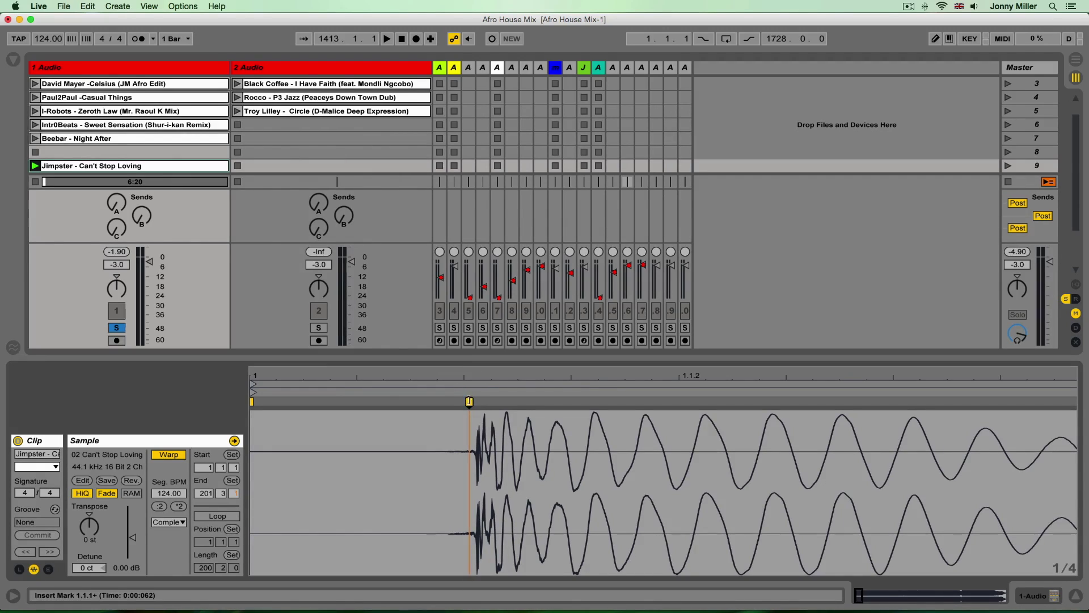
Step: Set the first kick's warp marker as 1.1.1, then play the clip to audition it
right_click(468, 402)
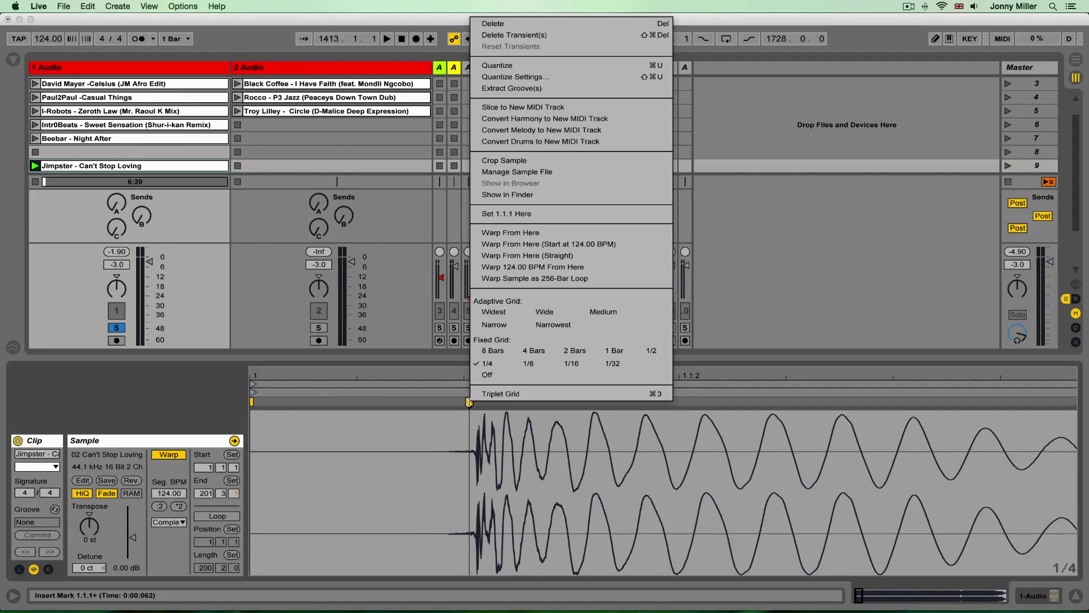
click(576, 214)
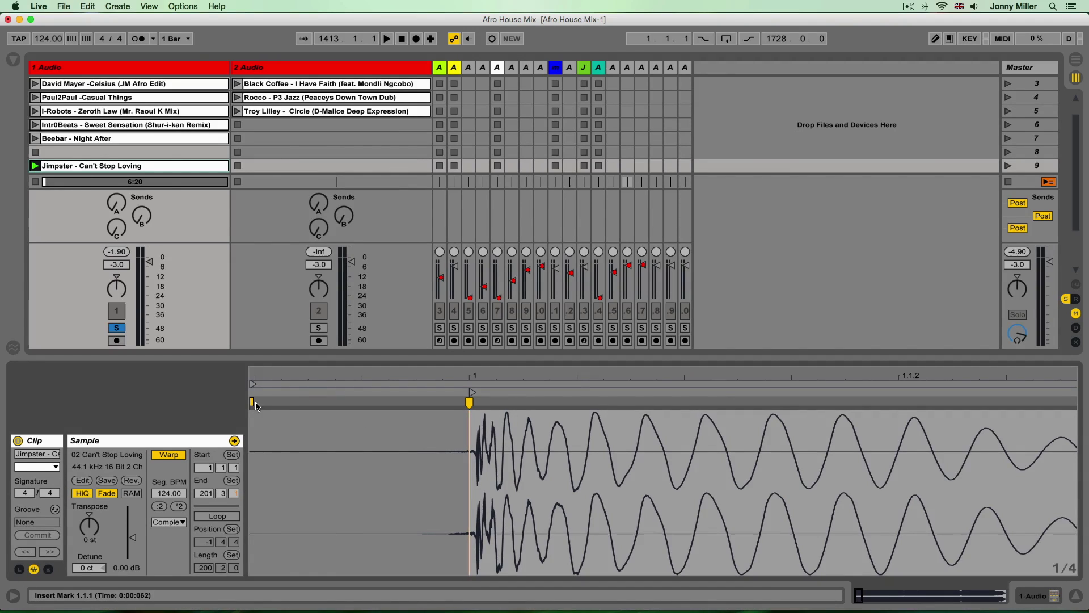
drag(312, 374, 312, 323)
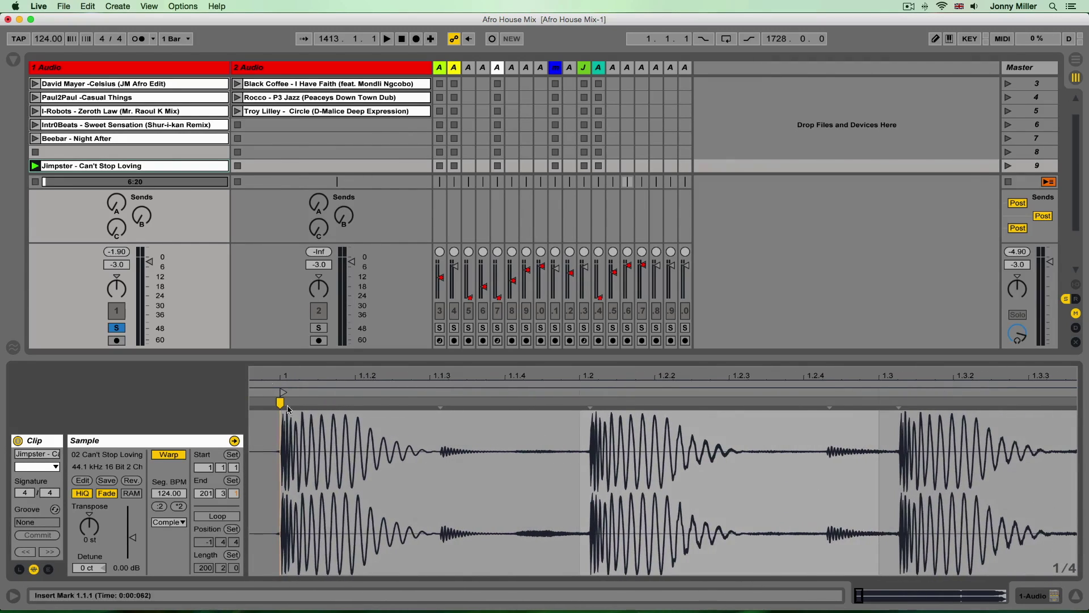
click(34, 166)
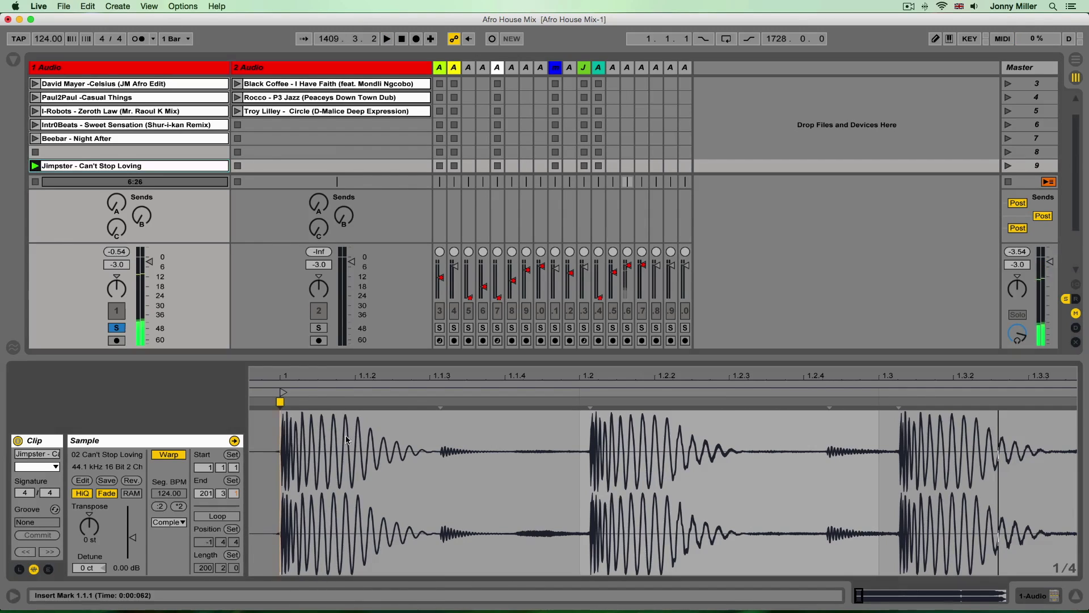
shift+click(436, 439)
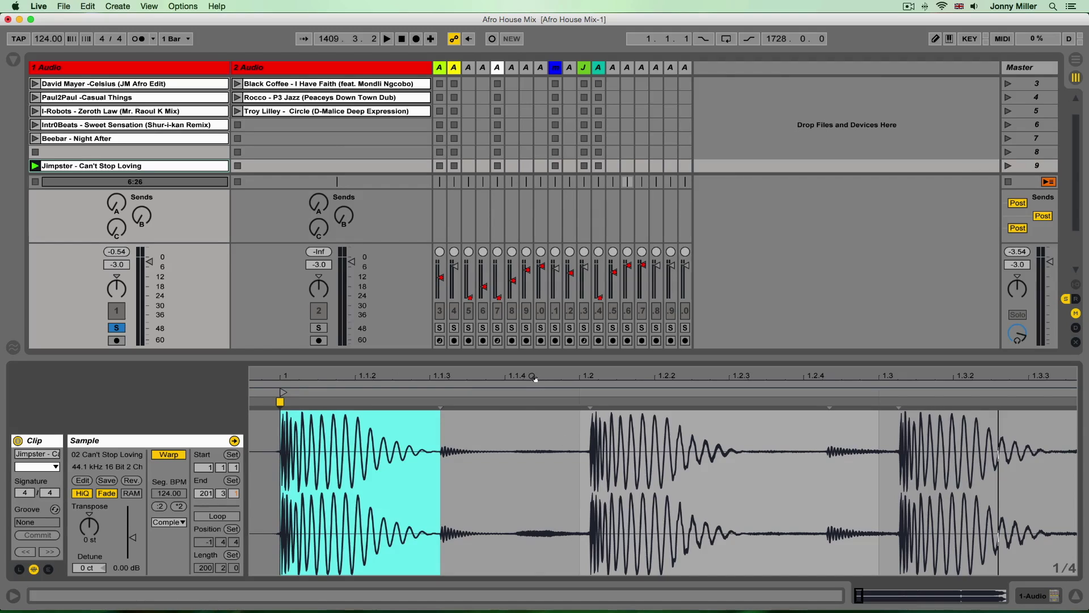
drag(533, 376, 375, 384)
Step: Compare beats 1.1.1–1.2.1 and 1.4.1–2.1.1 with the grid, then open the start marker's options
click(390, 431)
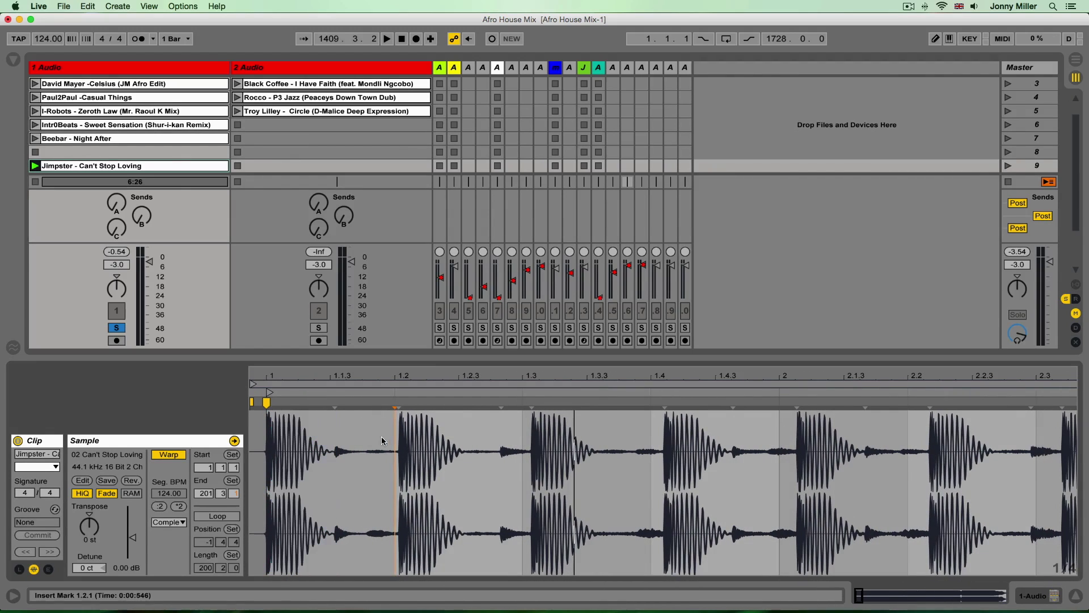
click(307, 442)
drag(307, 442, 358, 441)
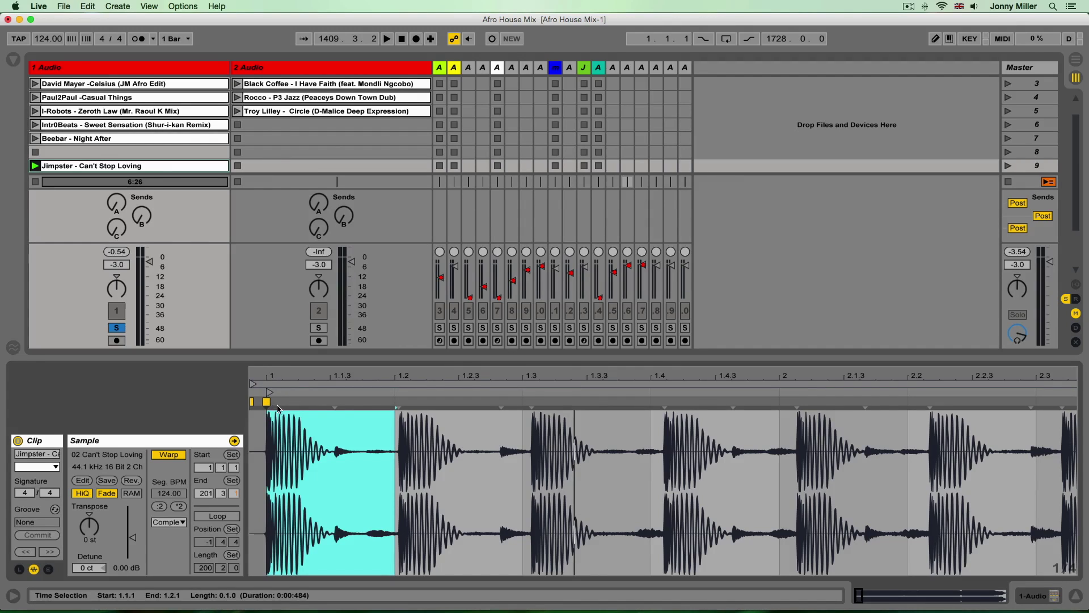
click(421, 441)
drag(417, 451, 774, 457)
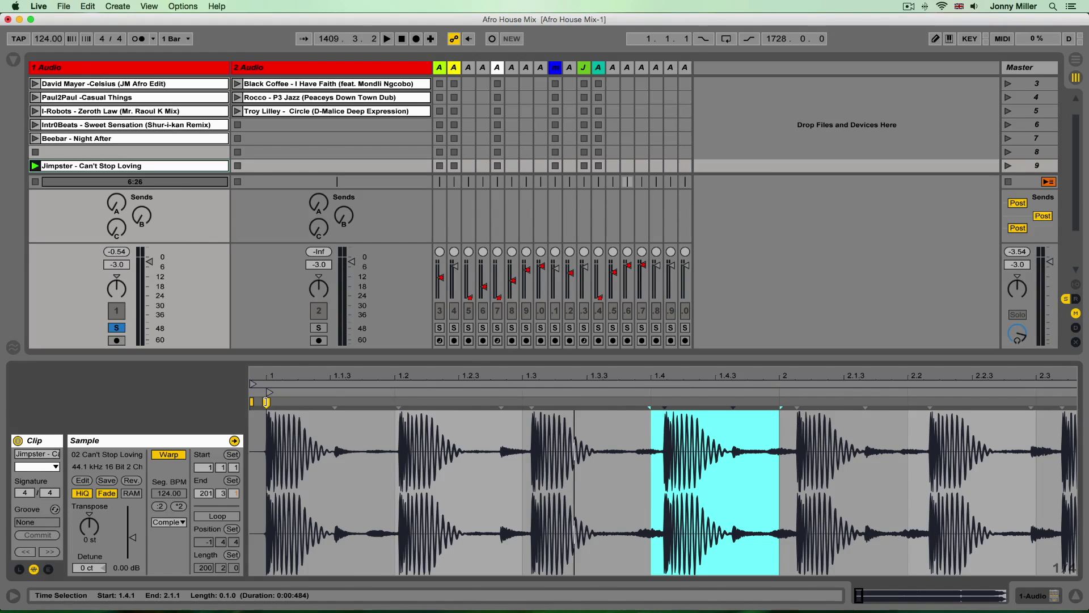
right_click(266, 402)
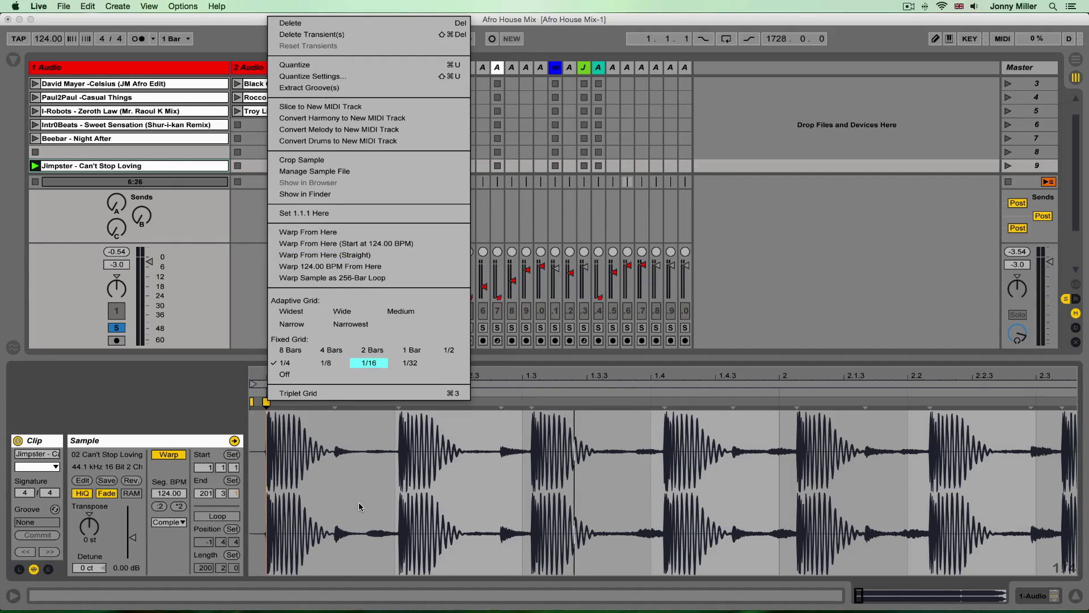
Step: Apply Warp From Here (Straight) at the start warp marker
click(369, 363)
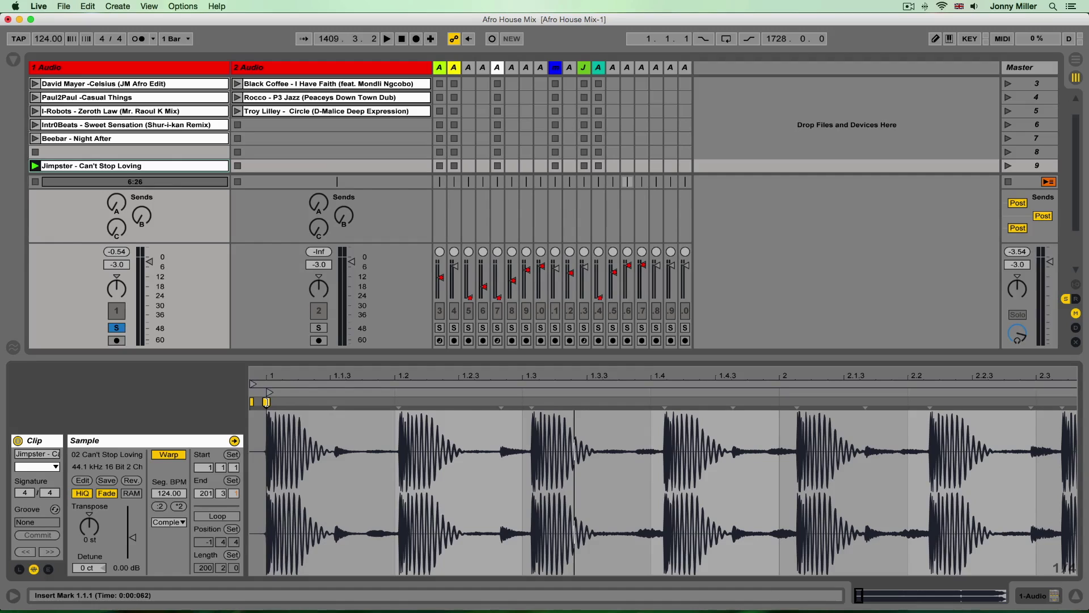
right_click(267, 401)
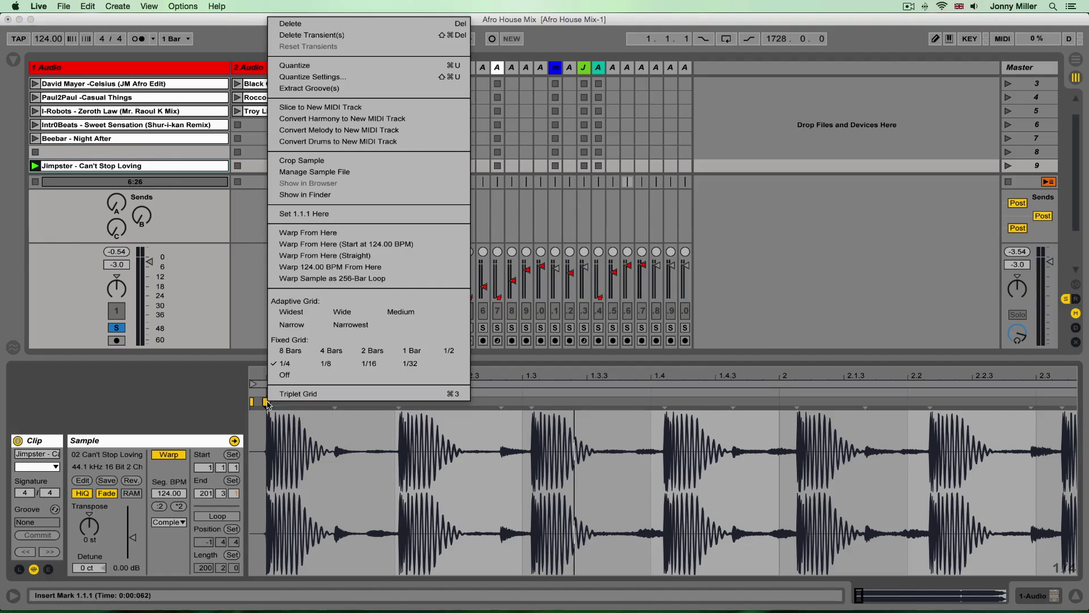
click(399, 257)
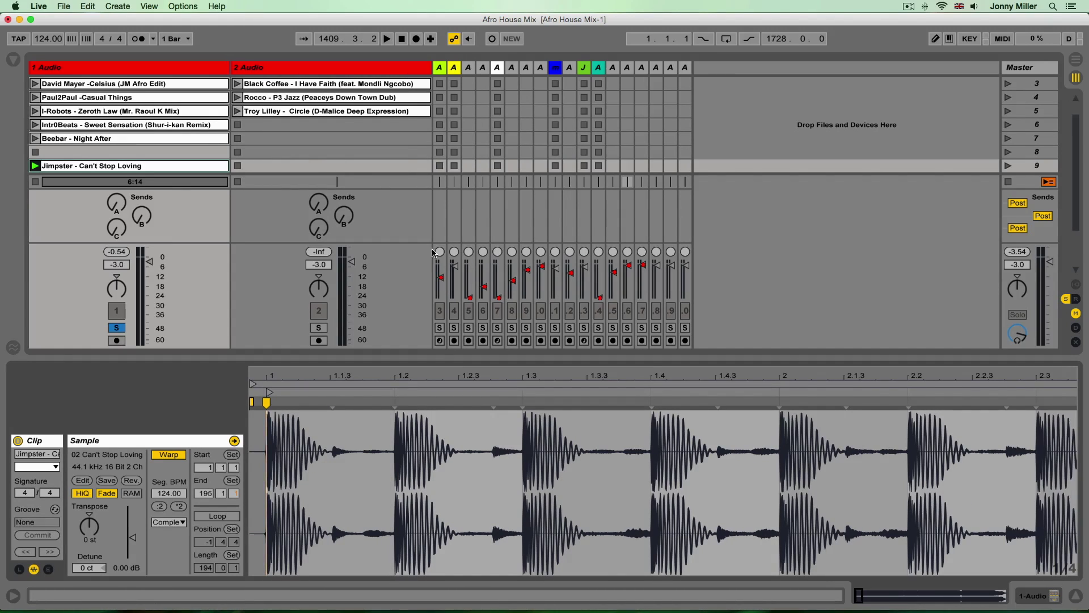
Step: Zoom from the whole clip into bars 176–178 to view the final kick near 178.3
key(minus)
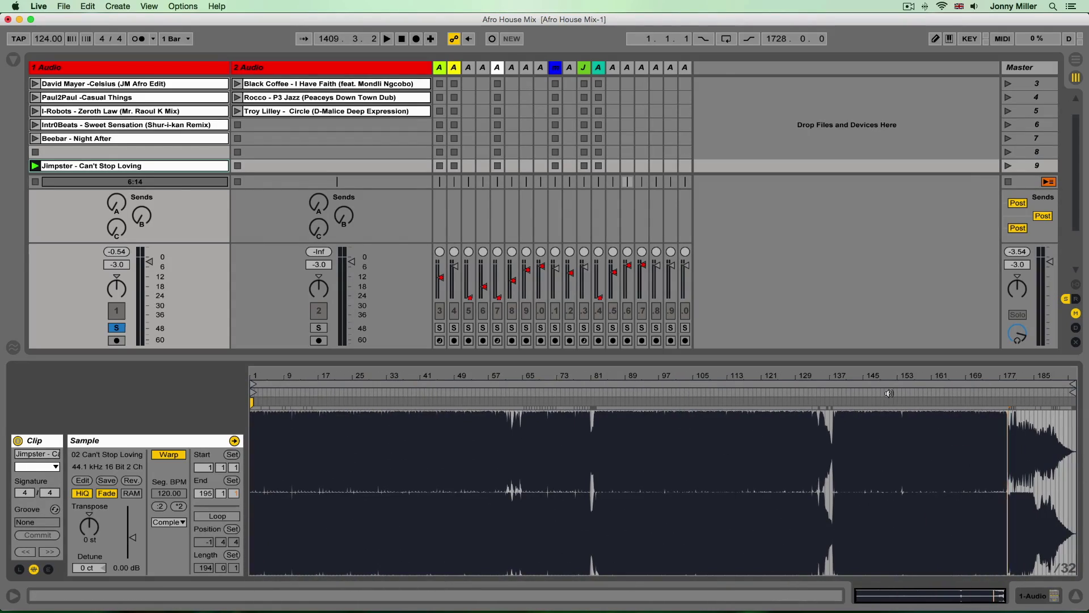
key(plus)
key(plus)
key(plus)
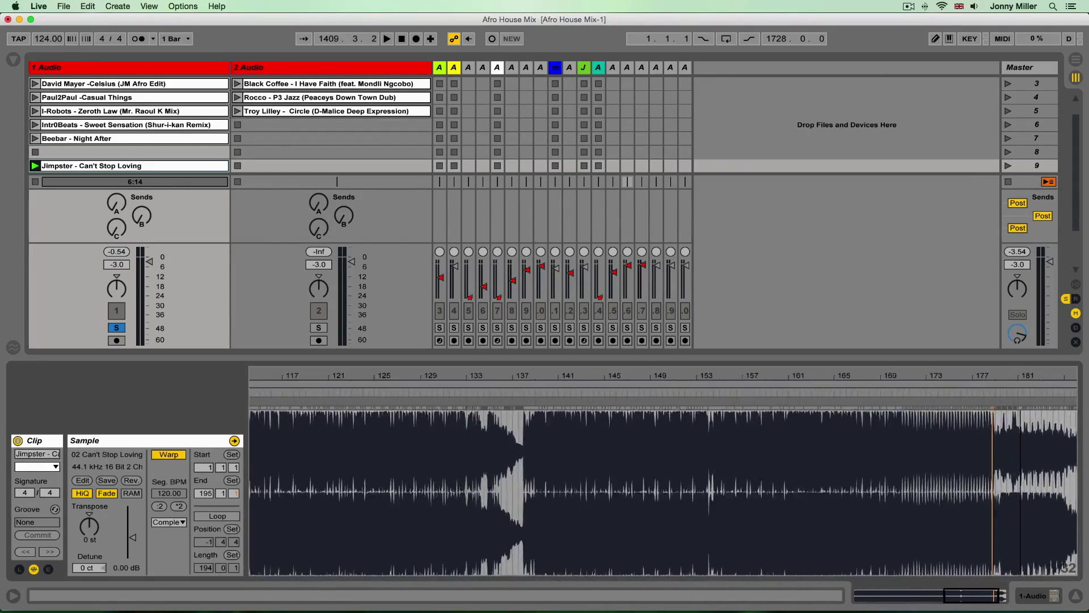
key(plus)
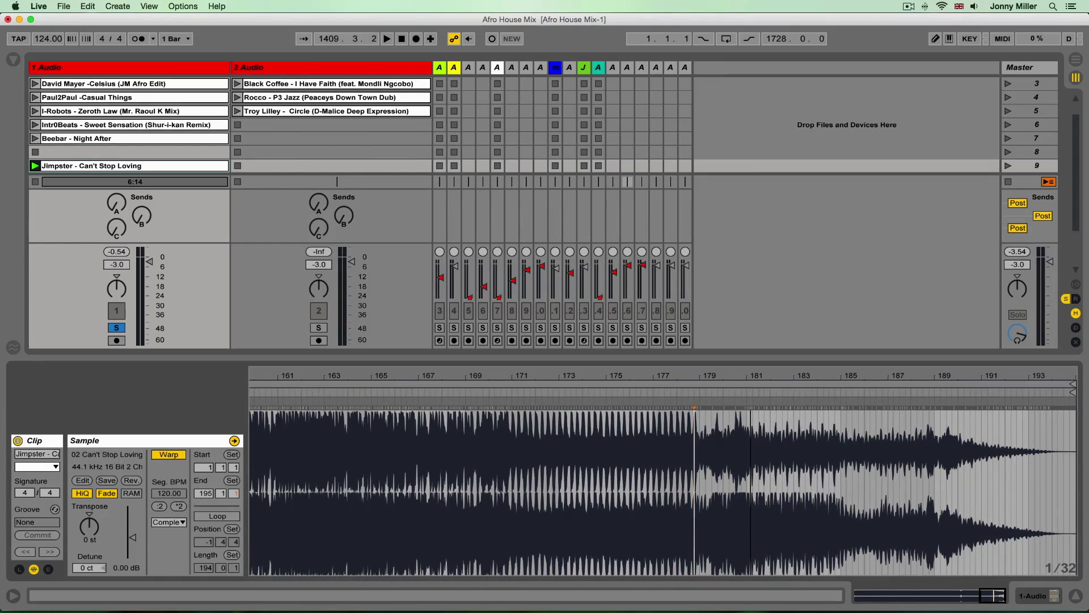
key(plus)
key(plus)
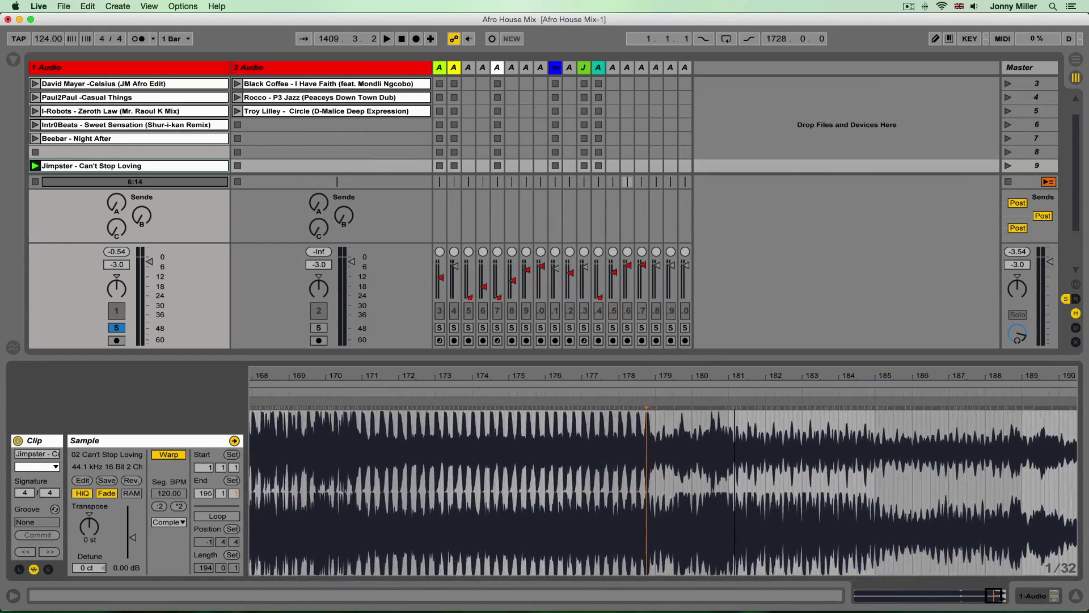
key(plus)
key(plus)
key(plus)
key(plus)
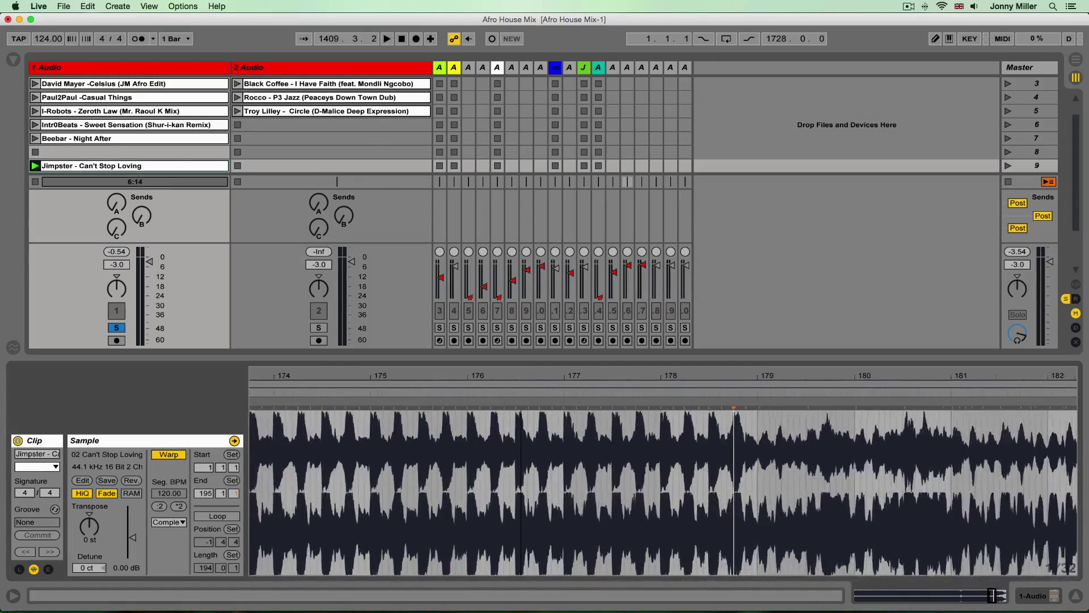
key(plus)
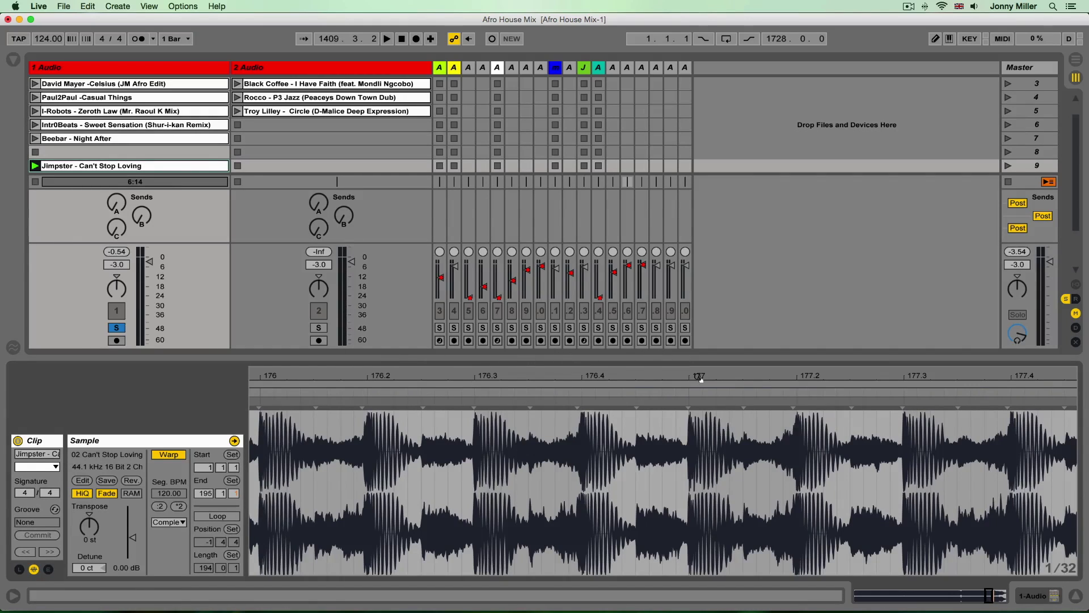
mouse_move(711, 371)
mouse_down()
mouse_move(669, 370)
mouse_move(704, 386)
mouse_move(705, 414)
mouse_move(714, 392)
mouse_move(714, 434)
mouse_up()
click(767, 391)
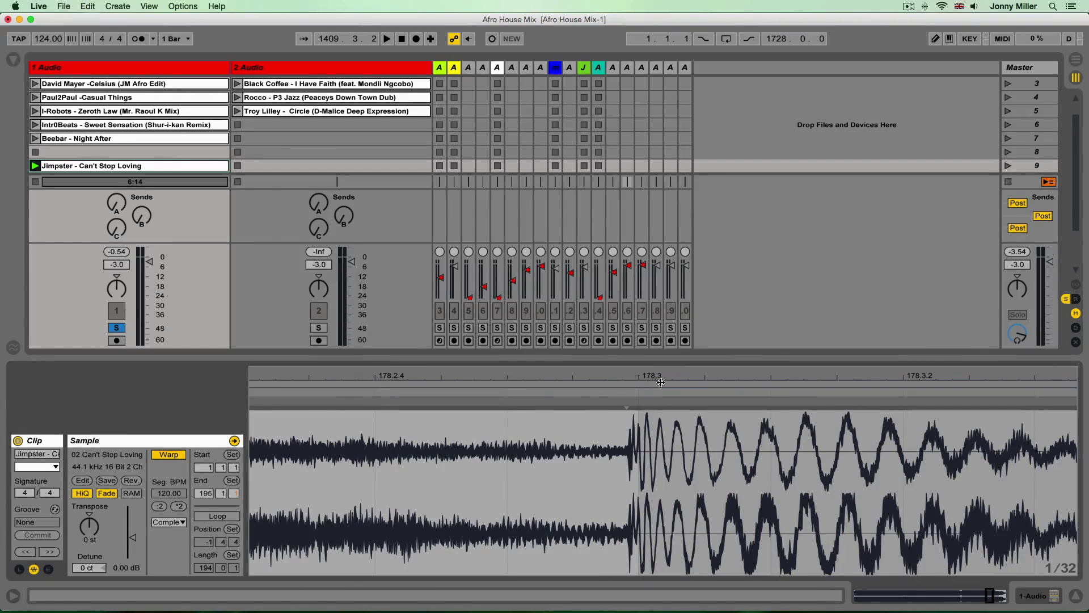
Step: Zoom into the end kick and place the insert point at 178.3.1
drag(658, 376, 616, 378)
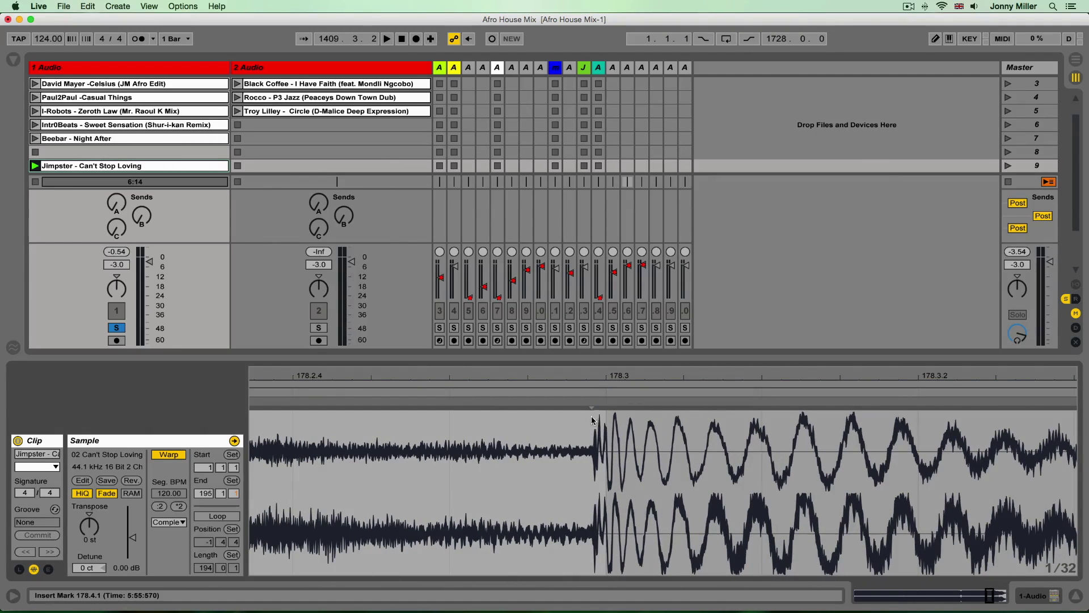
drag(593, 421, 606, 425)
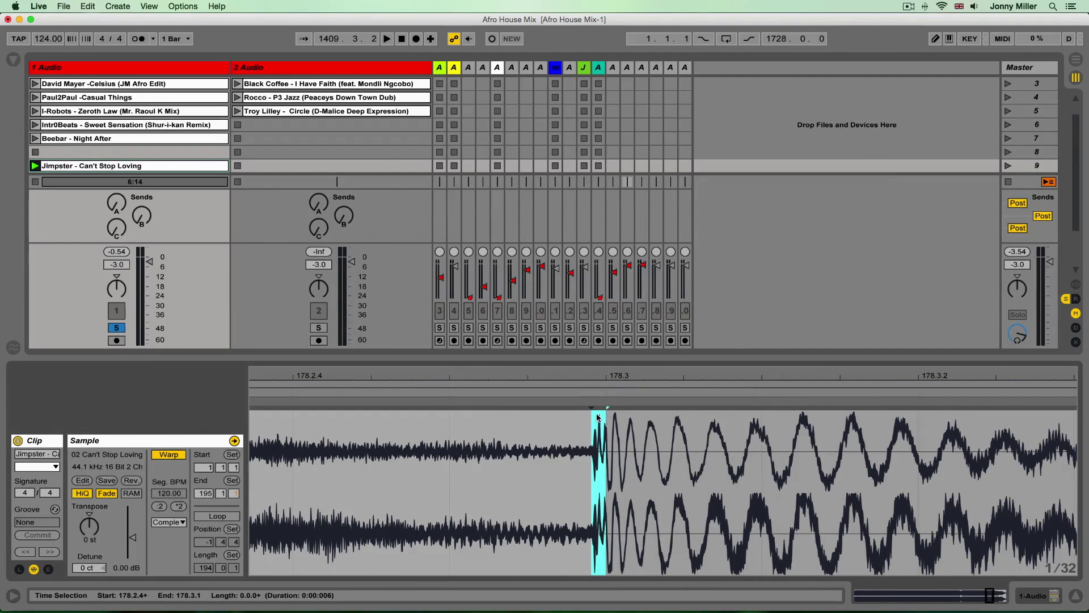
click(613, 423)
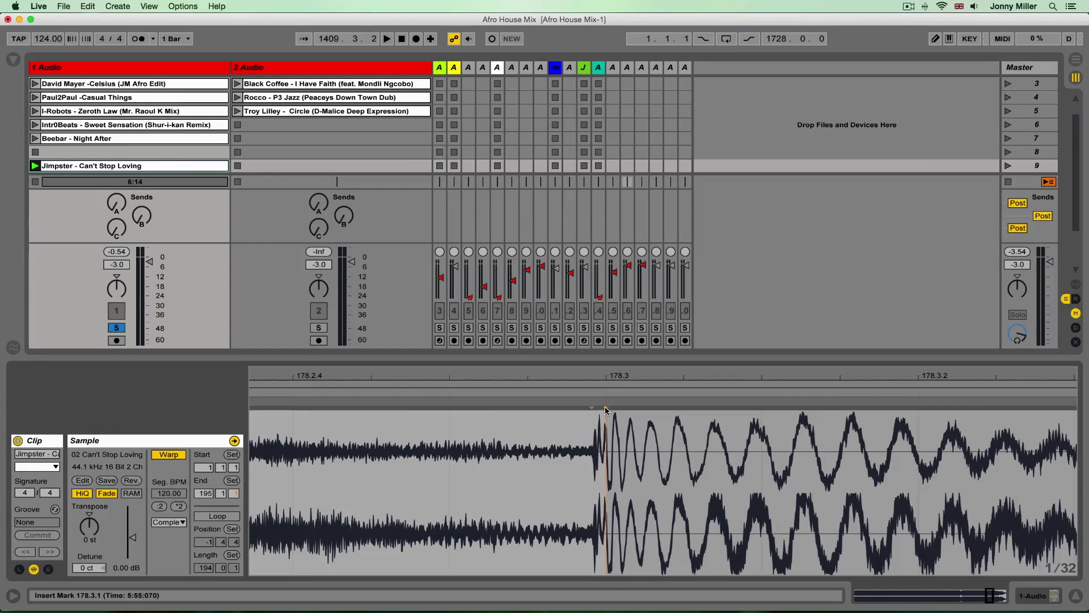
drag(592, 420, 743, 430)
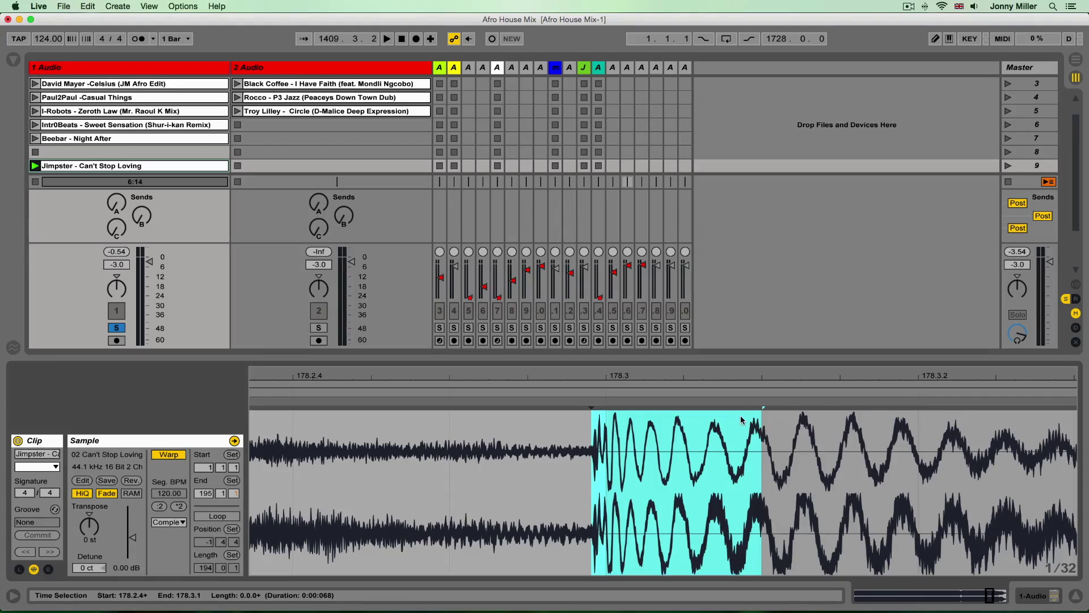
click(623, 458)
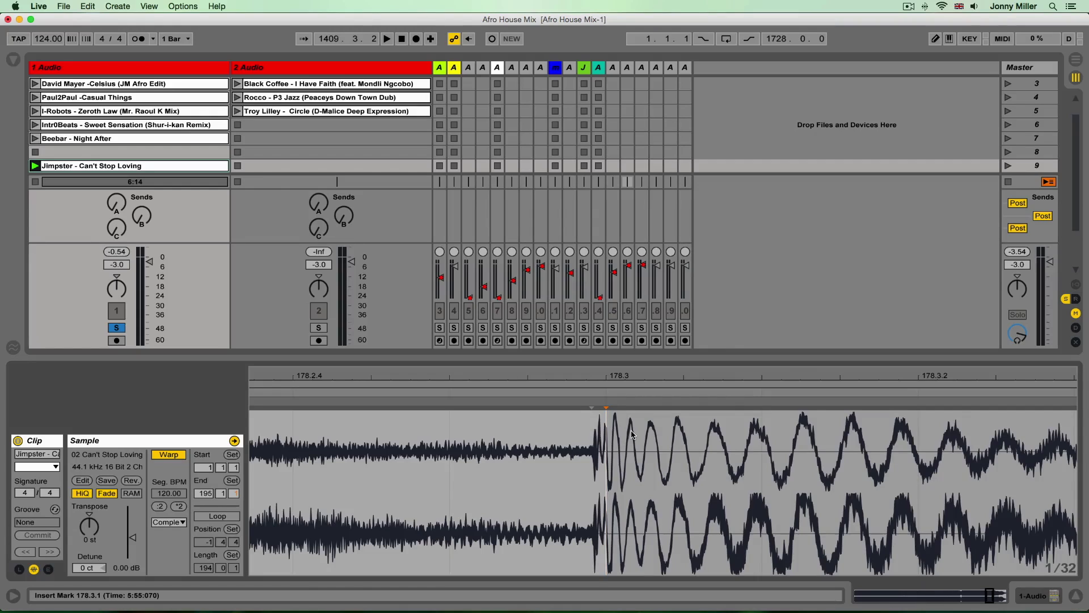
scroll(643, 422, right, 2)
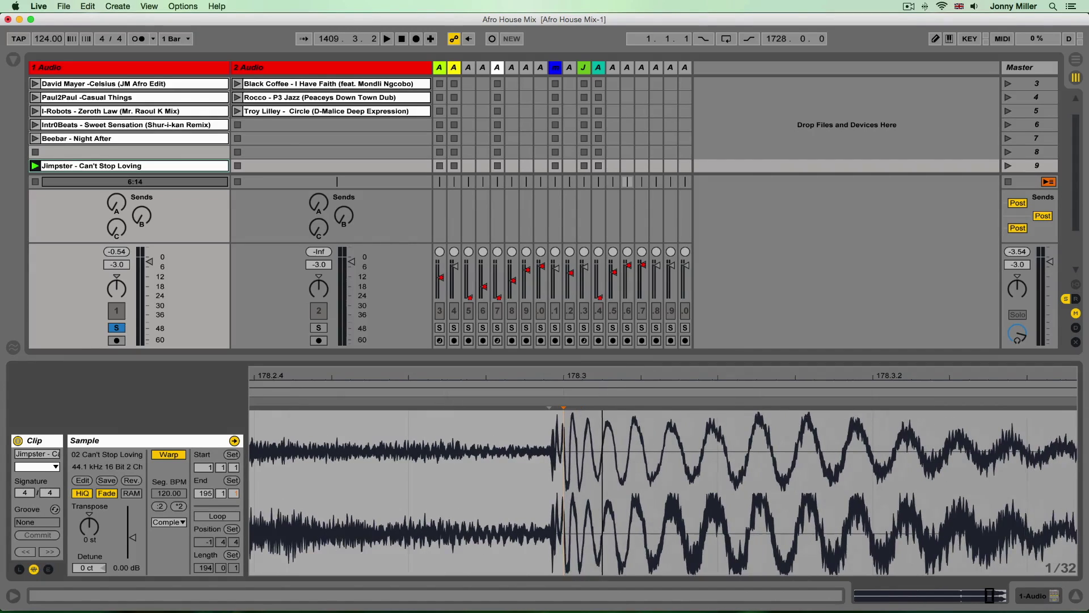
Step: Add a warp marker at the kick's onset and drag it onto beat 178.3
double_click(549, 403)
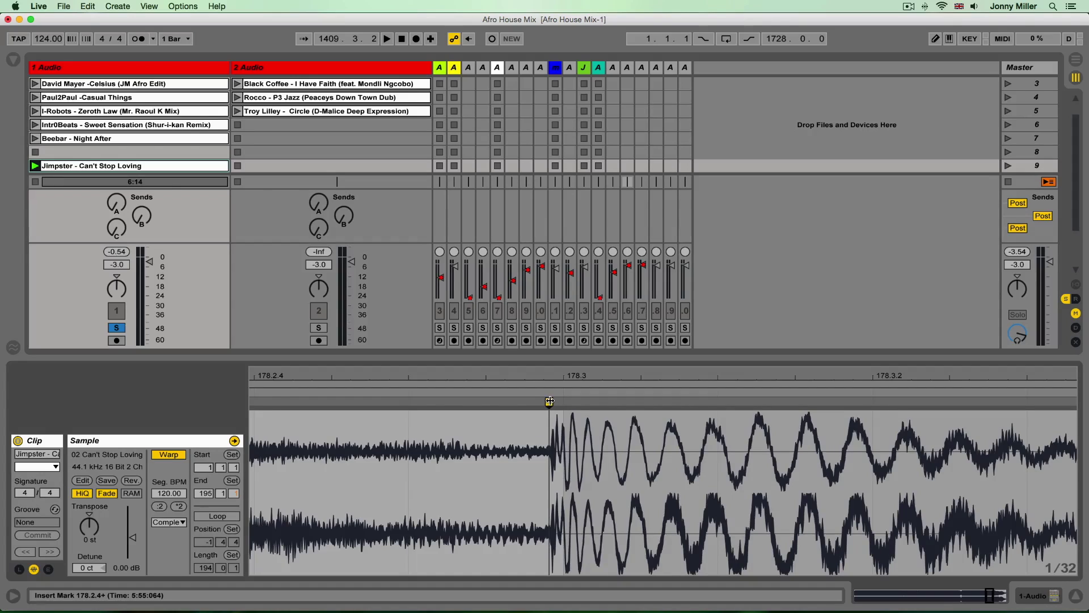
drag(551, 400, 564, 402)
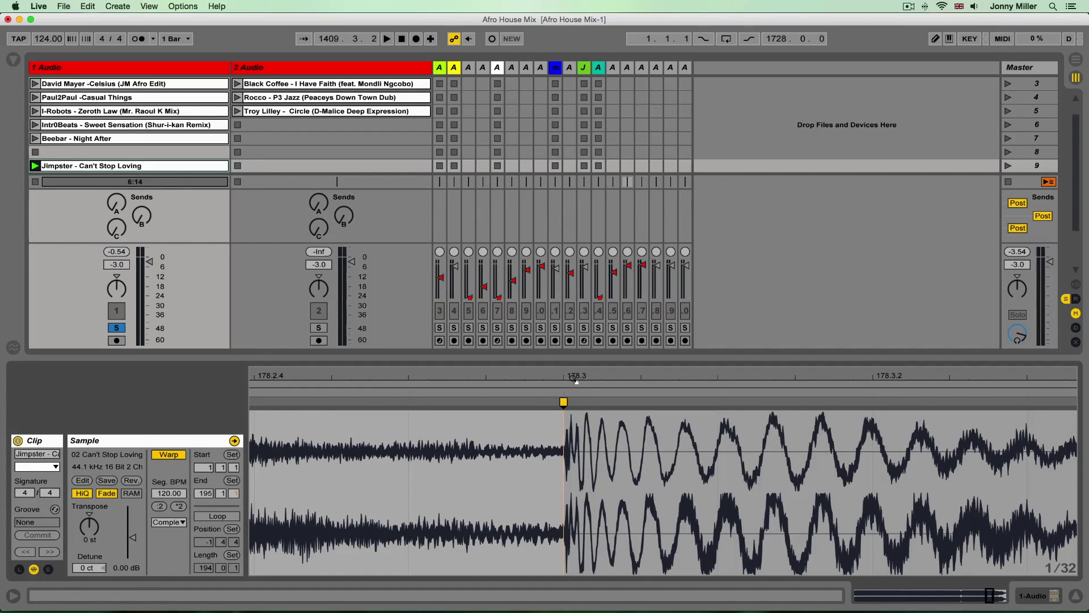
drag(593, 379, 681, 336)
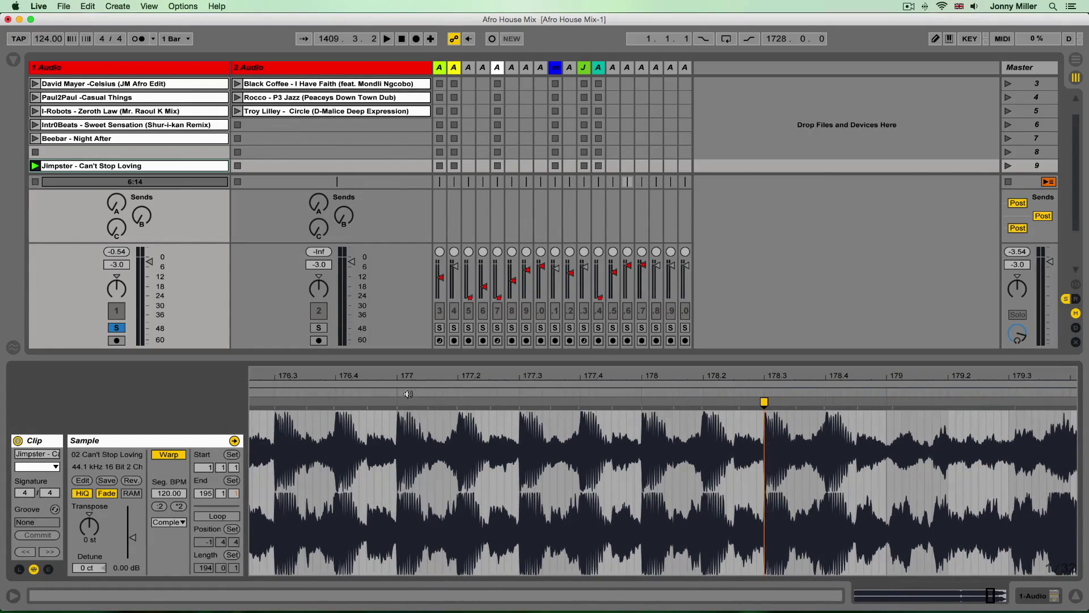
drag(399, 375, 458, 436)
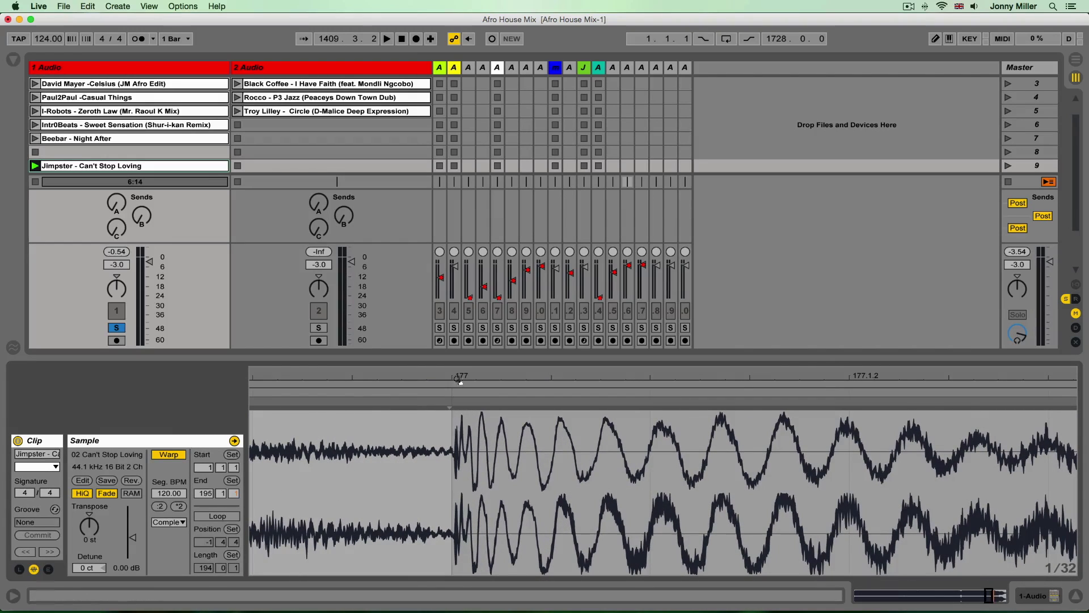
drag(457, 376, 445, 397)
click(432, 431)
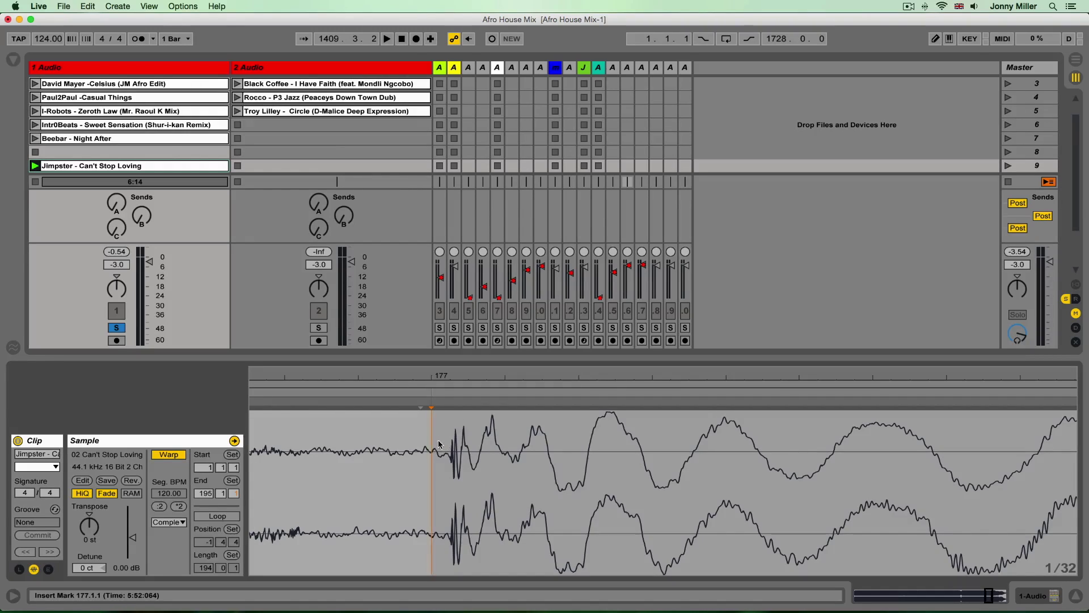
drag(437, 375, 501, 153)
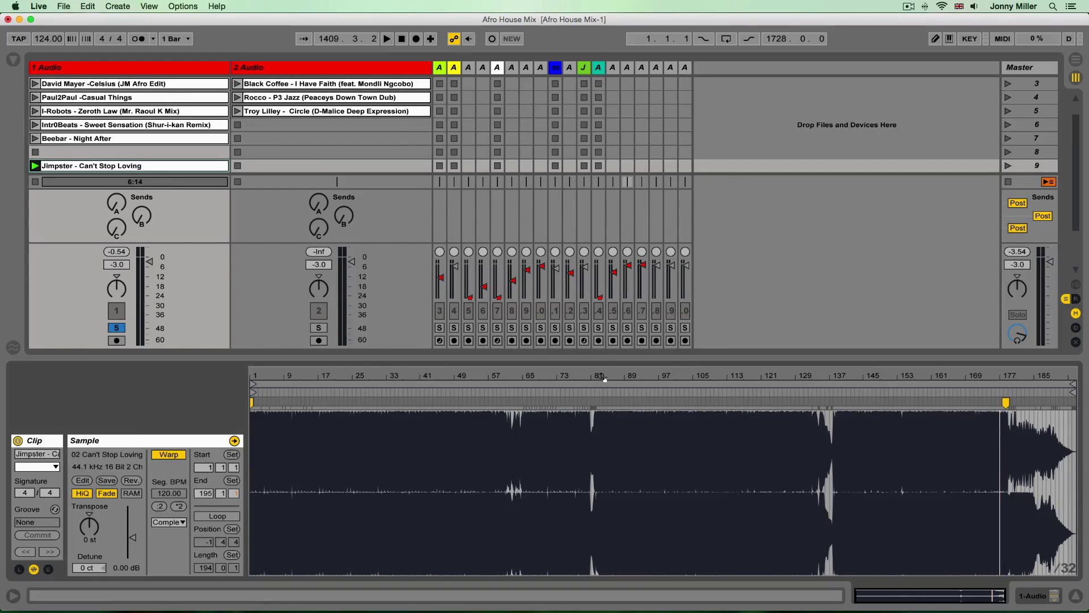
click(139, 39)
Step: Launch the Jimpster clip and lower track 1's fader to about -6 dB
click(35, 167)
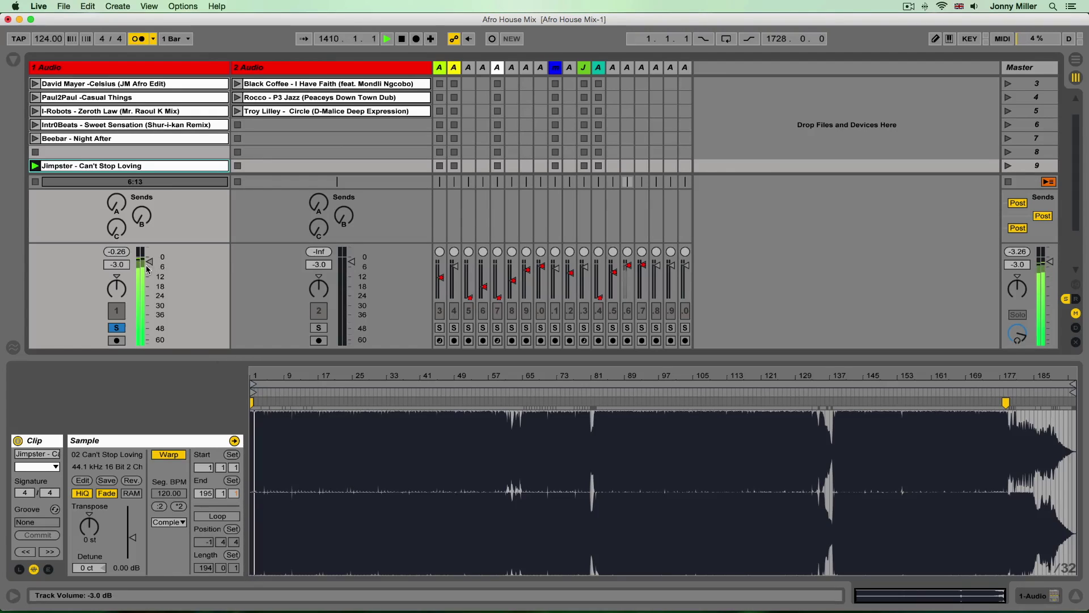
mouse_move(149, 261)
mouse_down()
mouse_move(150, 316)
mouse_move(150, 269)
mouse_up()
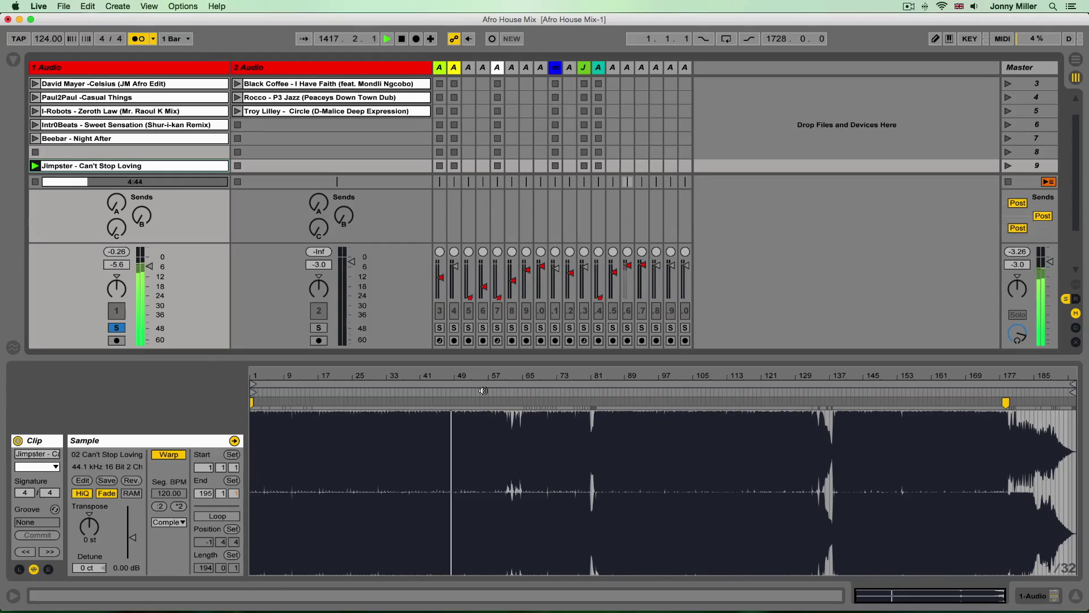
mouse_move(117, 265)
mouse_down()
mouse_move(116, 288)
mouse_move(116, 265)
mouse_up()
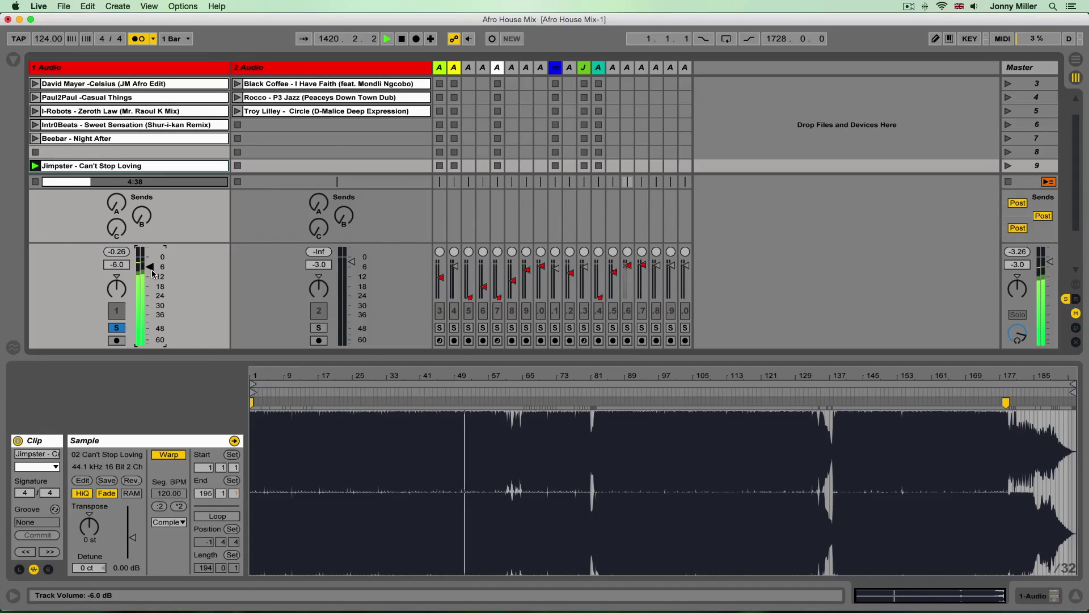
Step: Jump playback twice toward the track's end, then stop playback
click(701, 392)
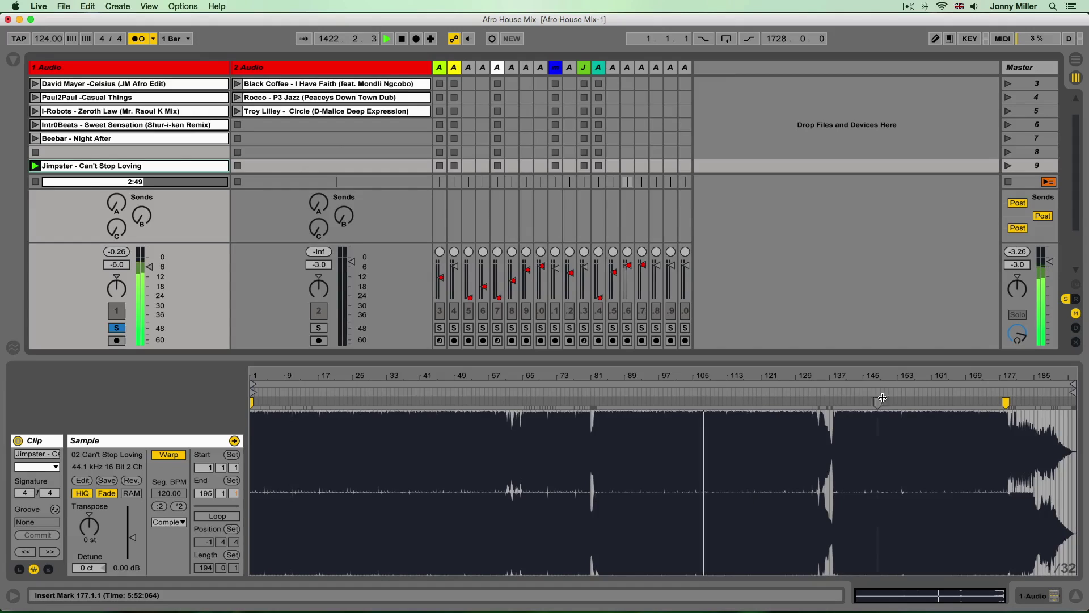
click(919, 393)
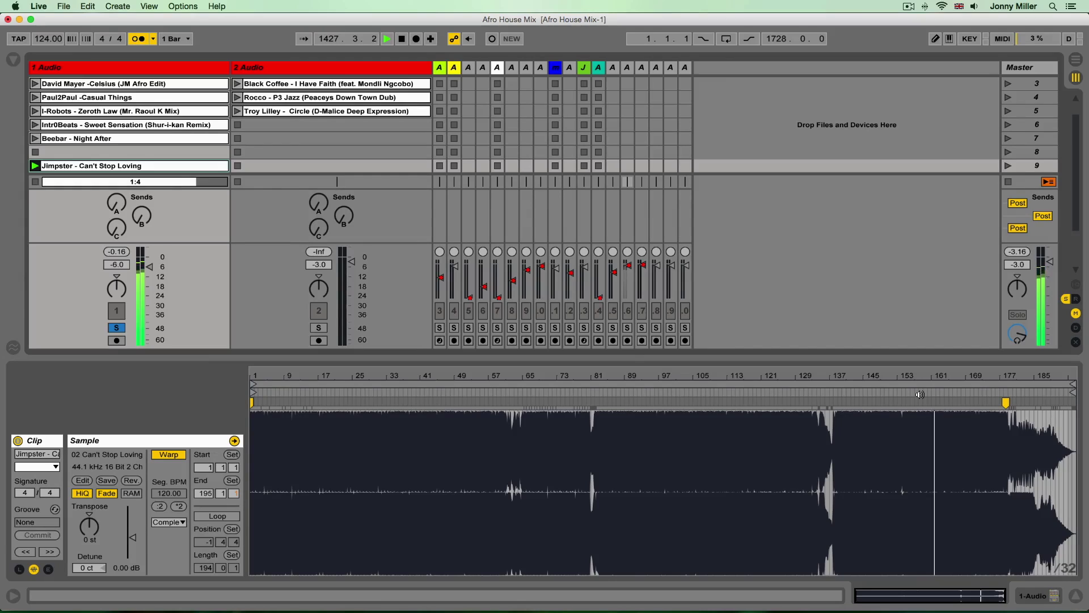
key(space)
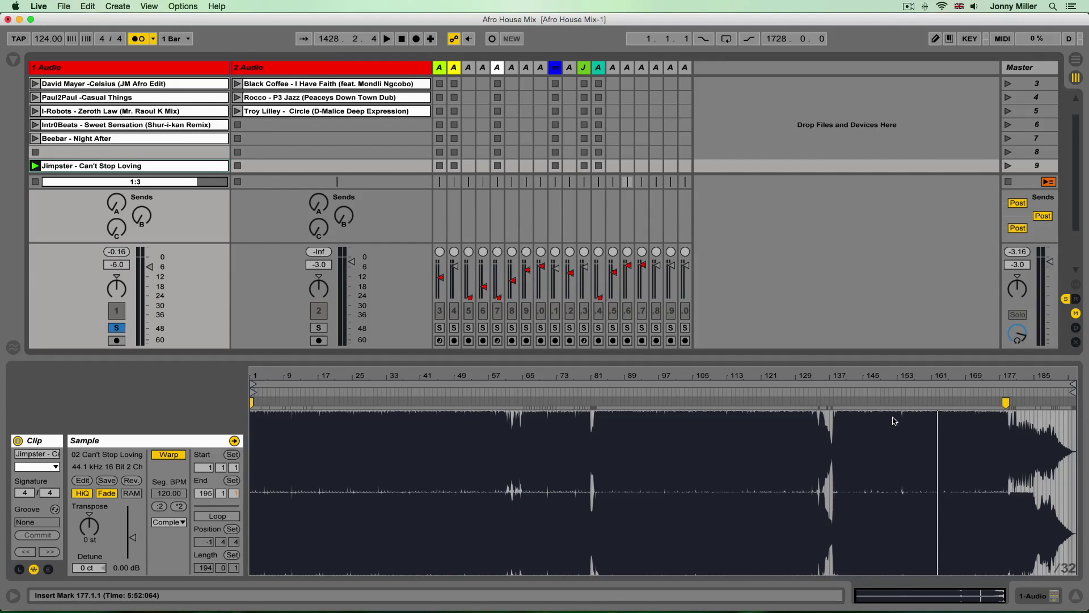
drag(263, 378, 263, 445)
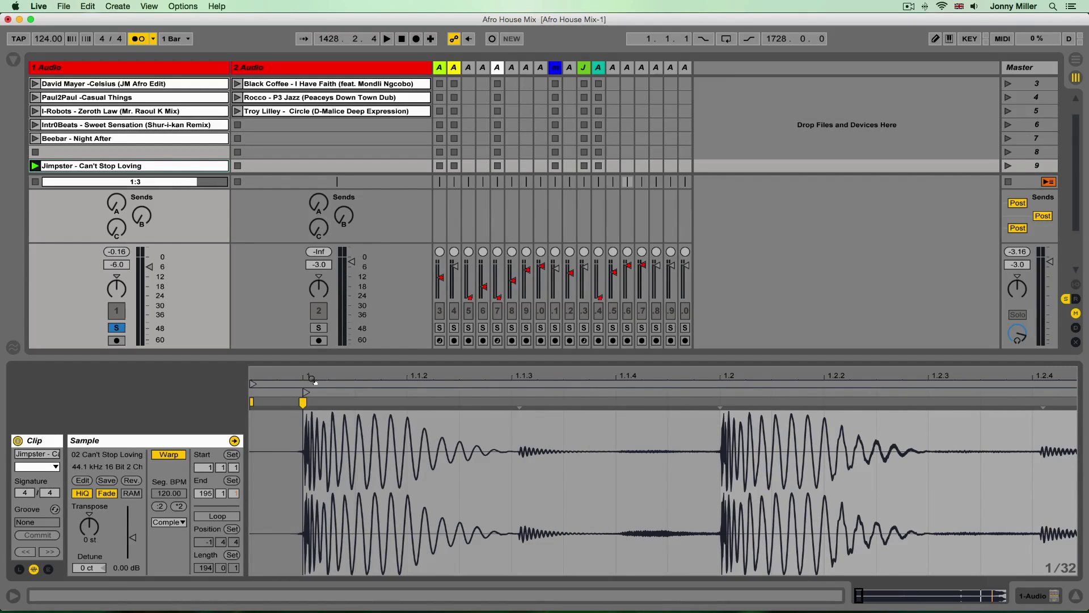
drag(317, 376, 318, 364)
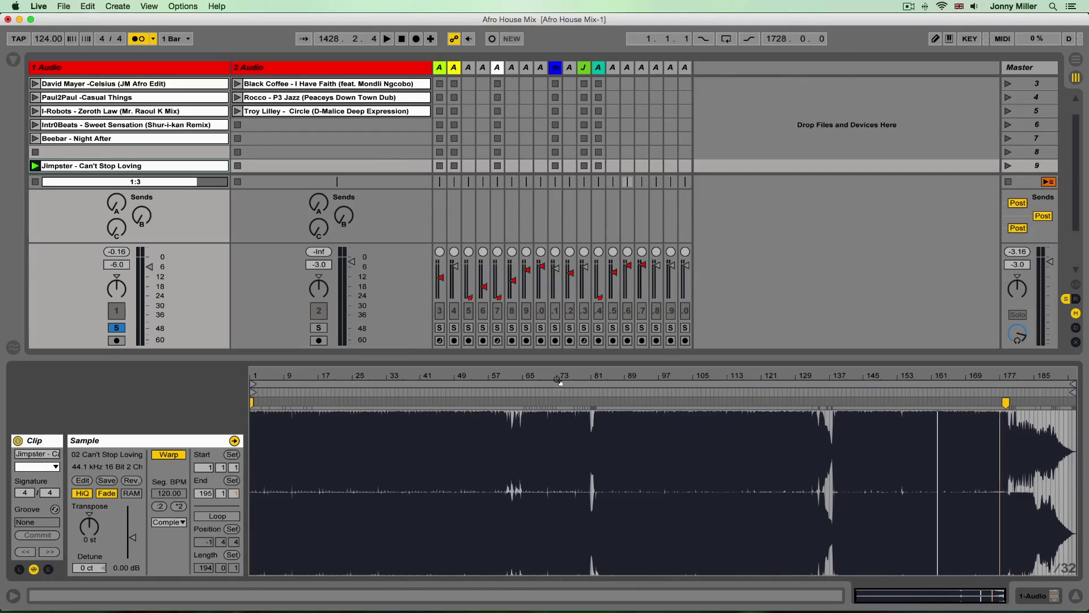
drag(1007, 372, 1004, 377)
drag(851, 380, 814, 400)
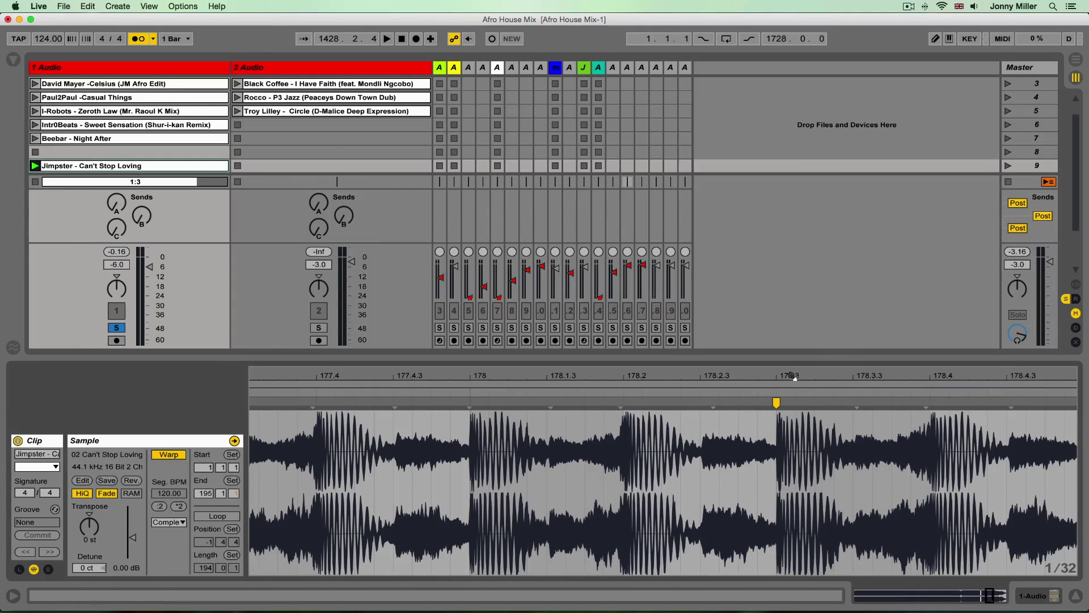
drag(793, 376, 757, 428)
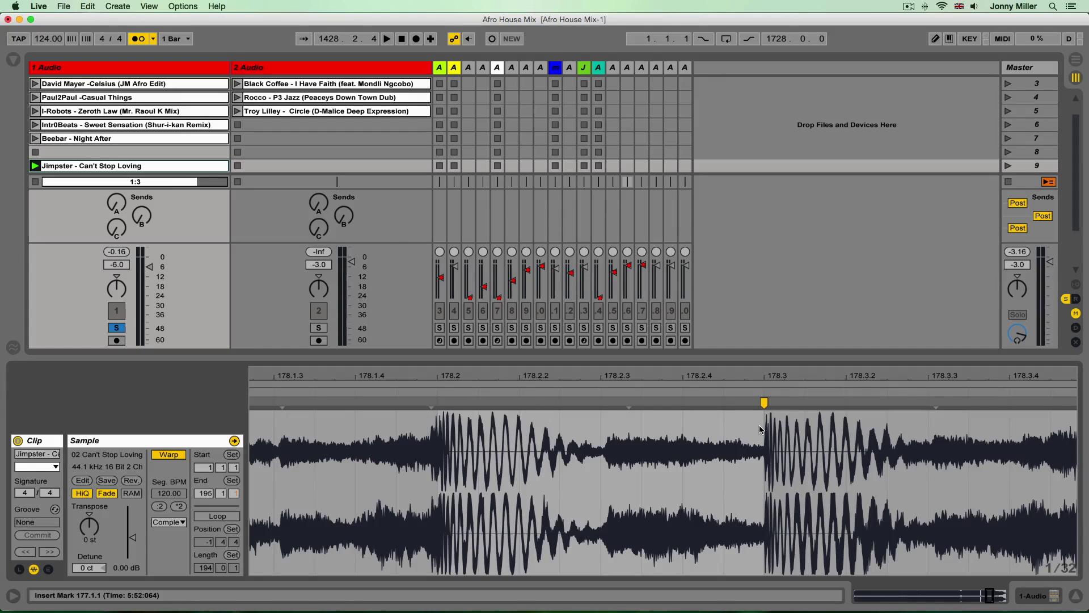
drag(760, 379, 771, 295)
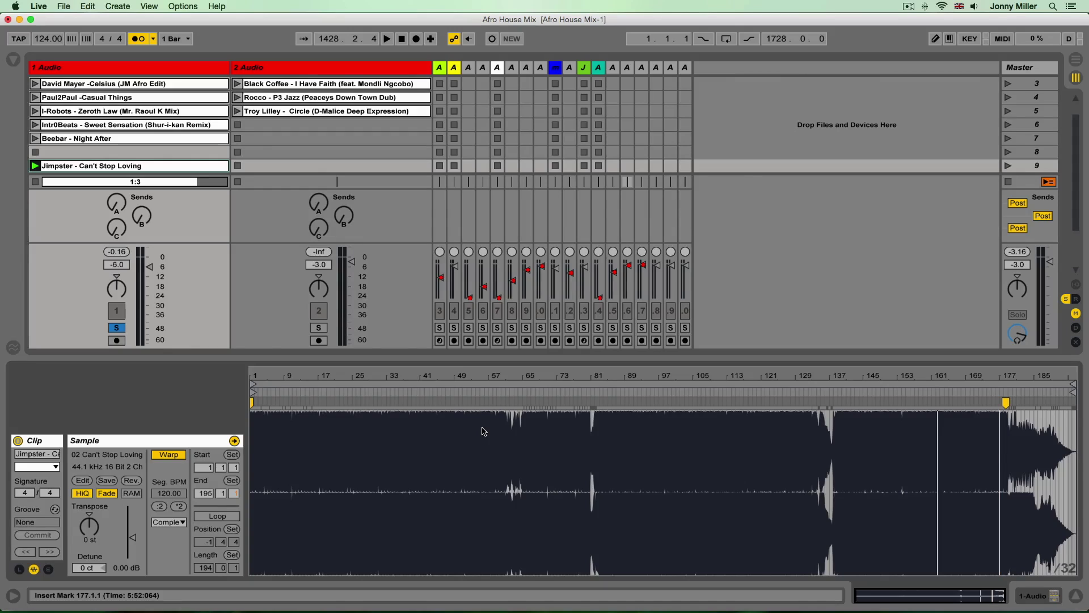
key(Tab)
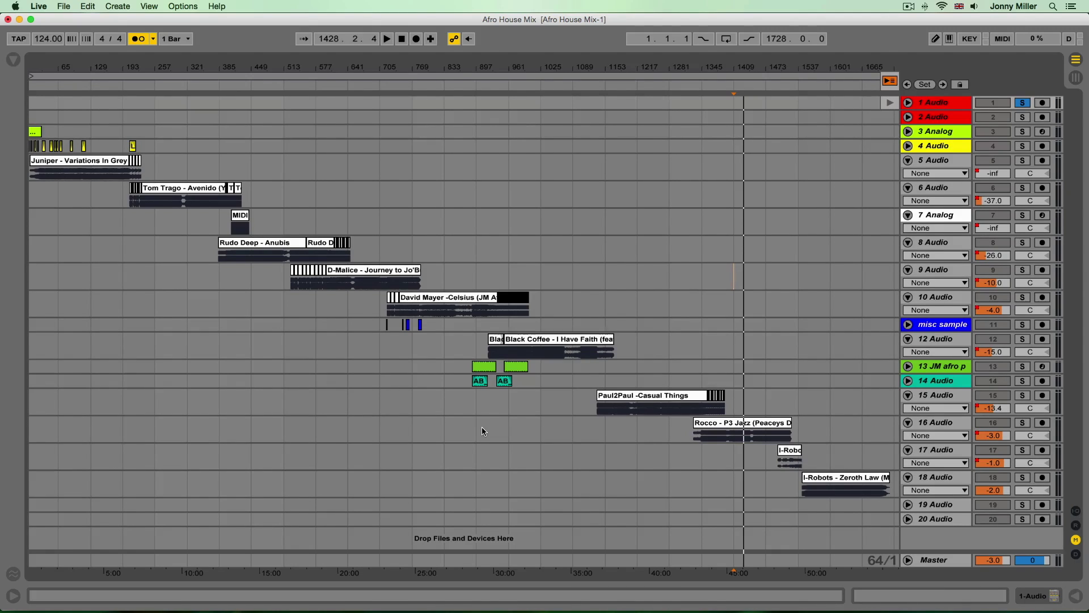
key(Tab)
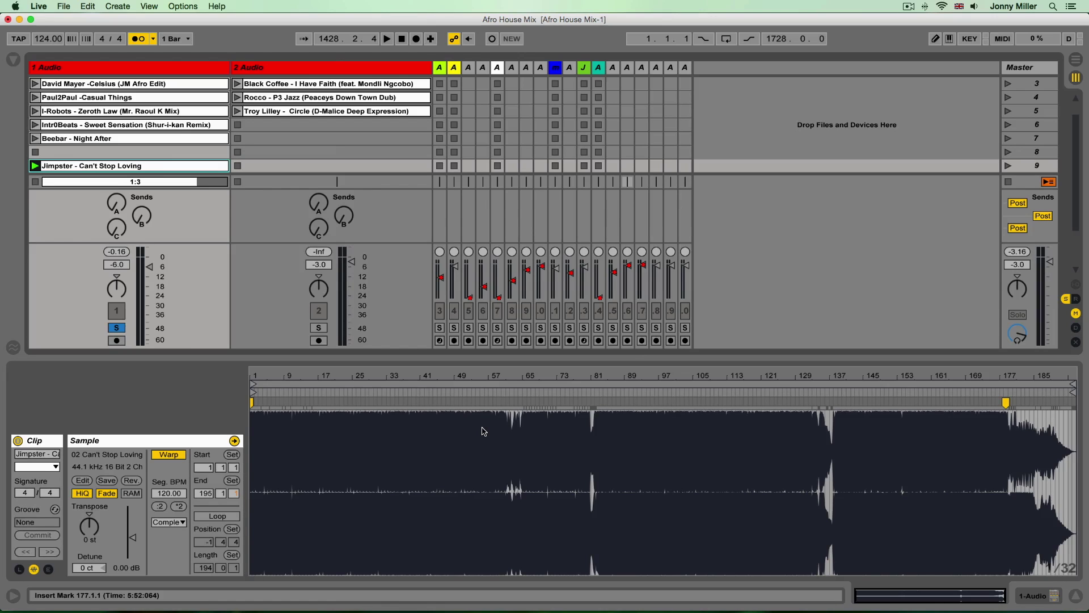